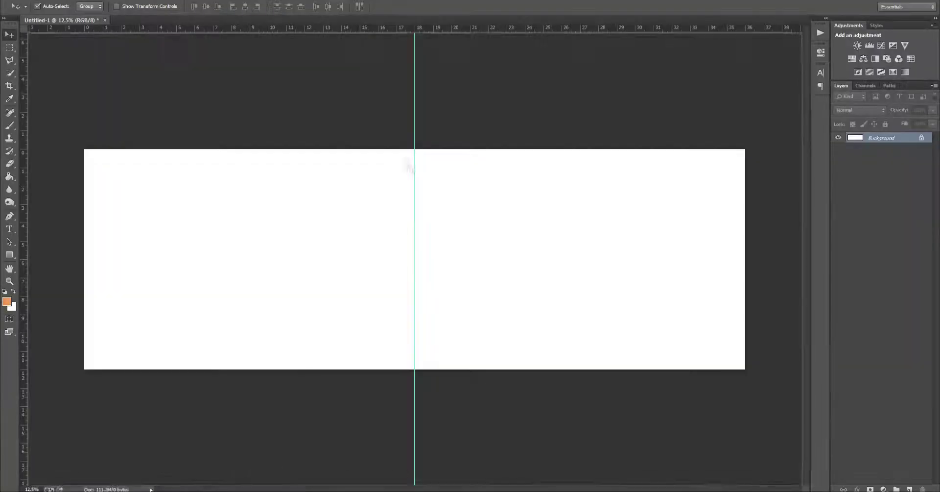
Copy the white brush-stroke shape, the white U-shaped frame and the black rounded shape from the wedding template into Untitled-1, then close the template.
click(474, 183)
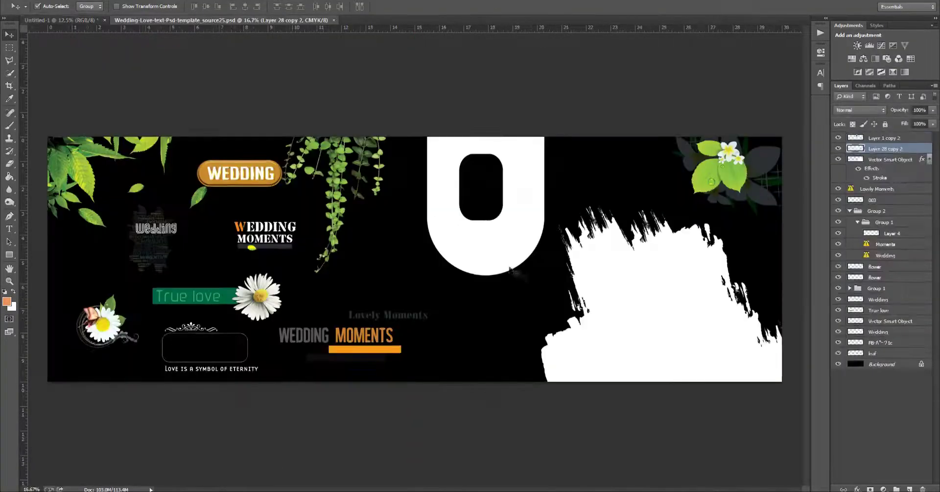
drag(84, 21, 522, 300)
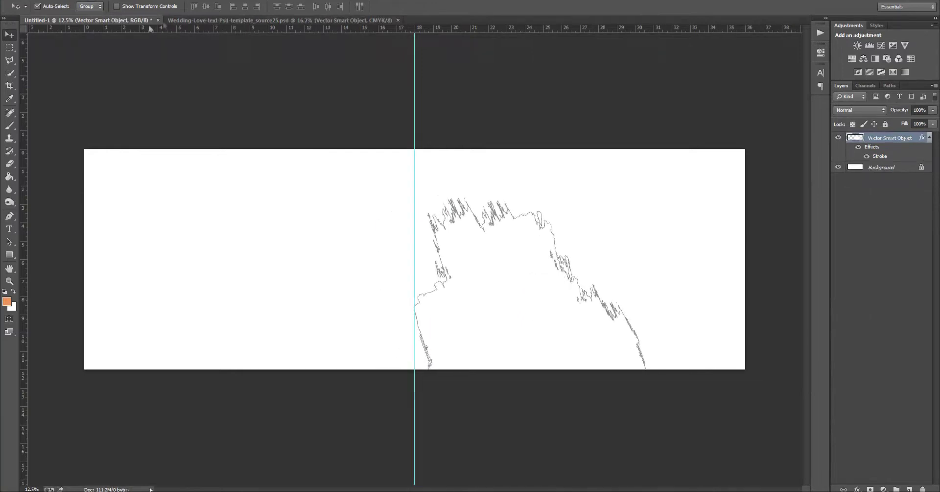
click(230, 20)
drag(478, 202, 353, 240)
click(240, 21)
click(249, 79)
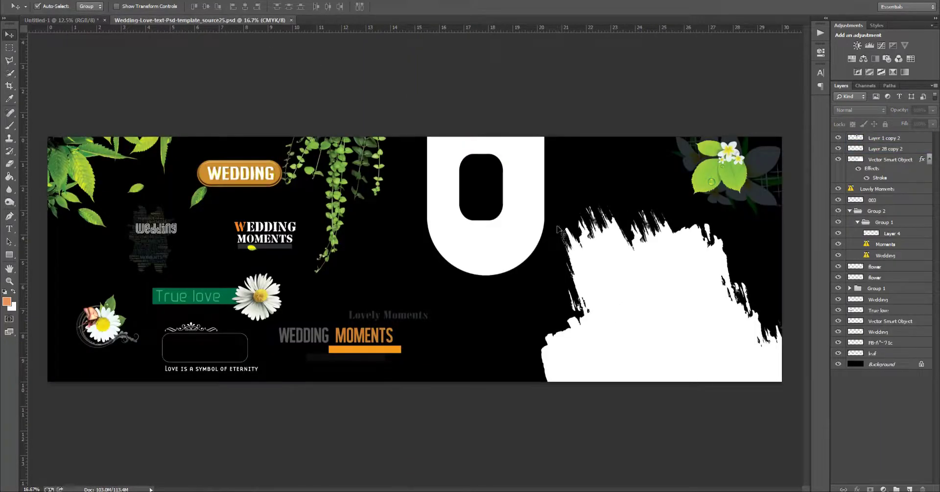
key(ctrl+w)
Open 01.jpg from the 05-08-22 folder in File Explorer and bring the photo into the Untitled-1 album spread.
mouse_move(115, 490)
click(170, 456)
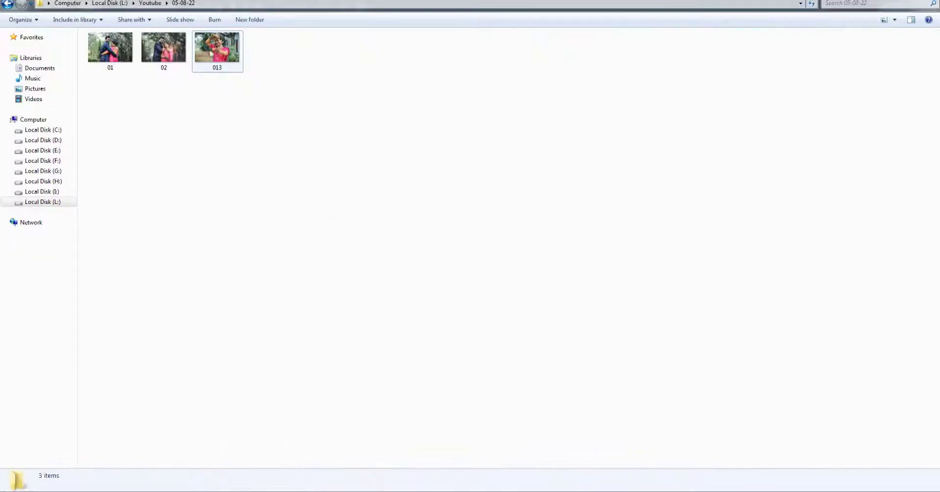
drag(121, 46, 351, 333)
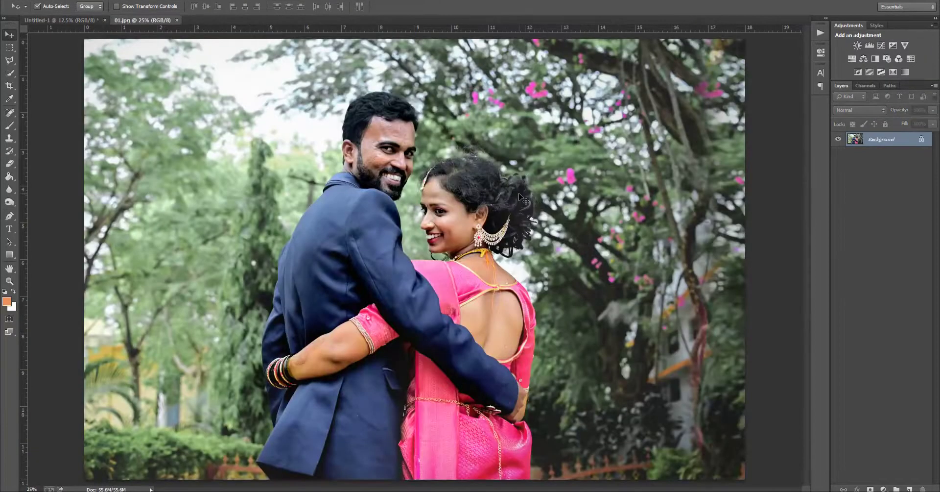
drag(520, 196, 59, 20)
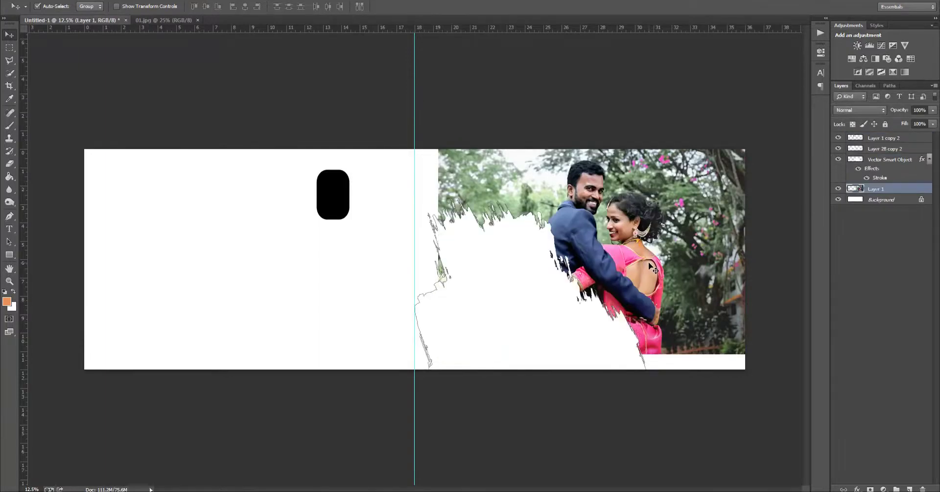
Scale the couple photo to 108%, place it at the right end of the spread, and set its blend mode to Luminosity.
key(ctrl+t)
drag(686, 272, 748, 288)
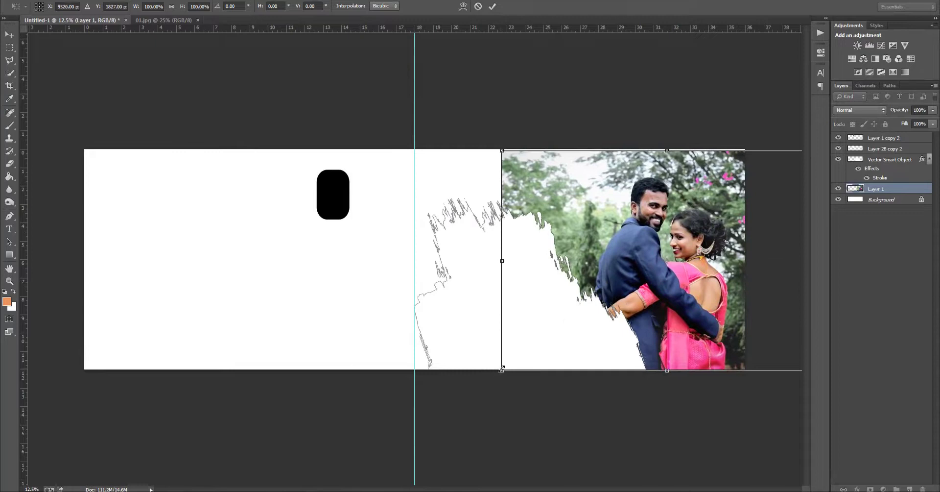
drag(502, 367, 487, 376)
drag(719, 321, 701, 332)
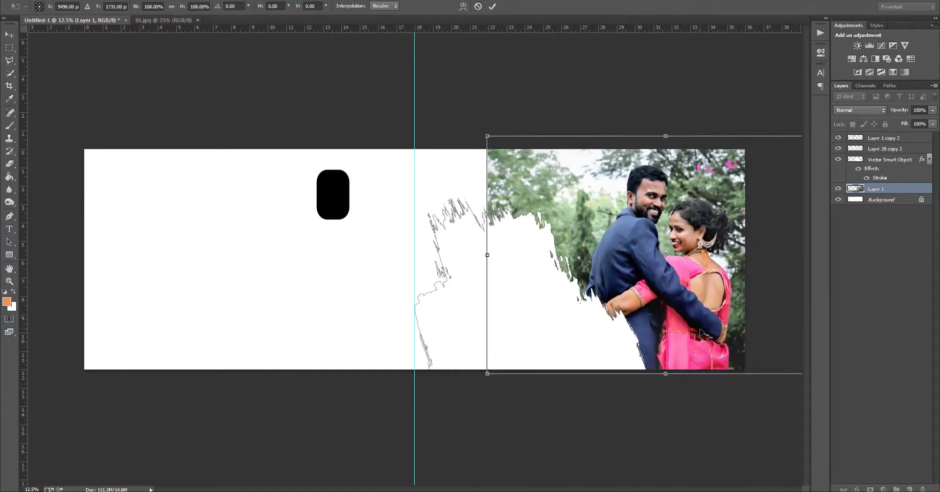
key(Return)
click(860, 110)
click(857, 365)
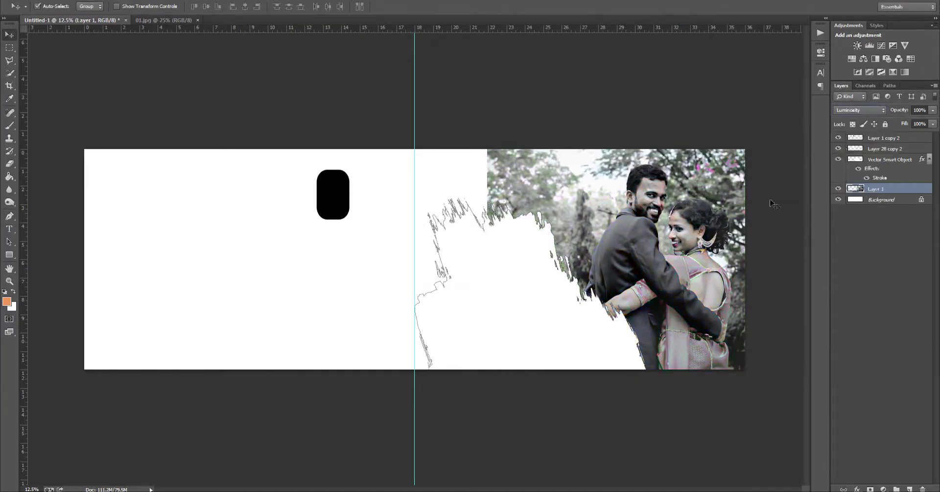
Hide the photo with a black layer mask, reveal the couple with a soft white brush, and set the layer opacity to 65%.
alt+click(870, 488)
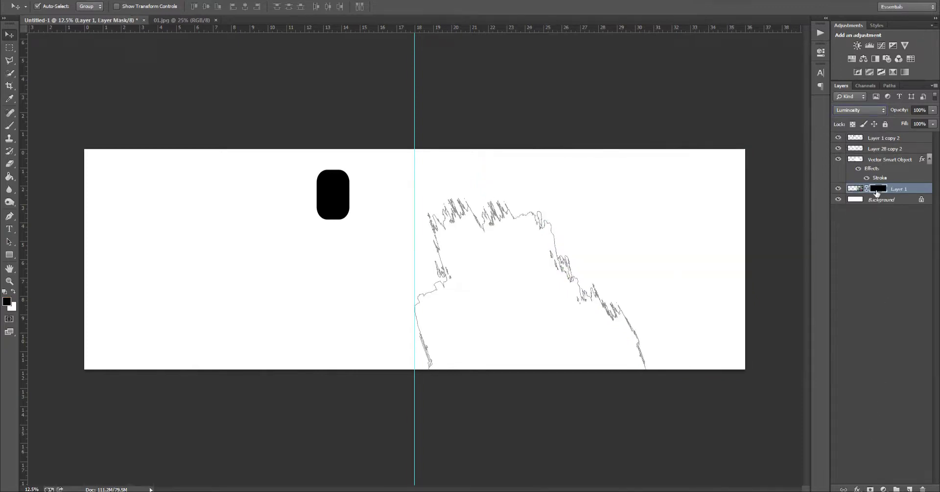
key(b)
key(x)
mouse_move(668, 235)
mouse_down()
mouse_move(715, 178)
mouse_move(705, 274)
mouse_move(651, 191)
mouse_move(578, 208)
mouse_move(653, 311)
mouse_move(710, 333)
mouse_move(610, 211)
mouse_move(712, 328)
mouse_move(573, 218)
mouse_up()
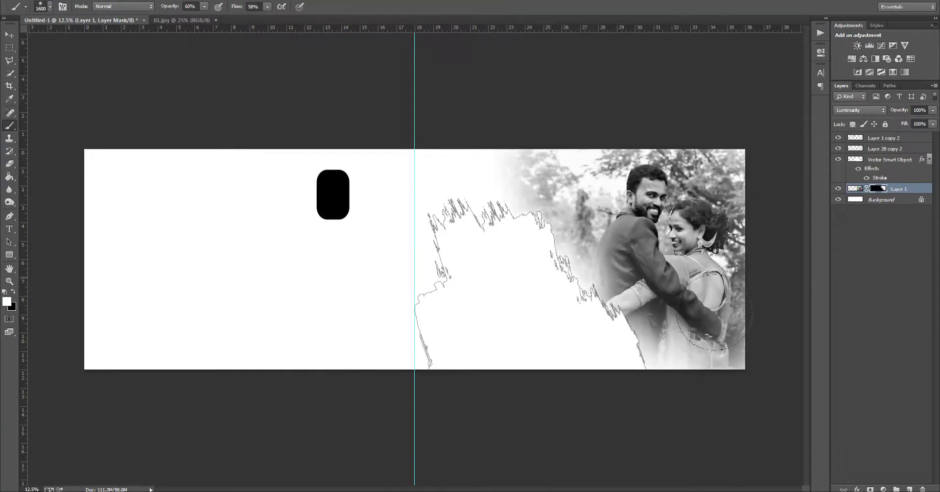
drag(710, 338, 685, 255)
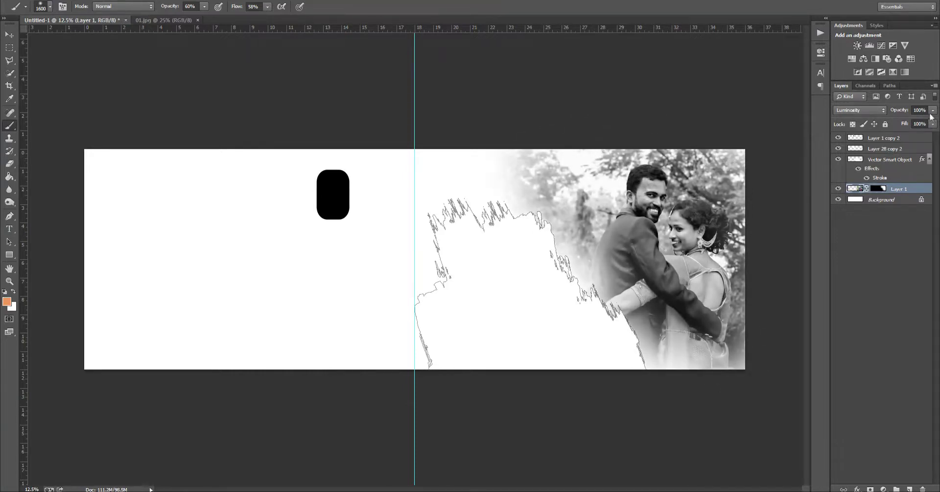
drag(912, 120, 915, 122)
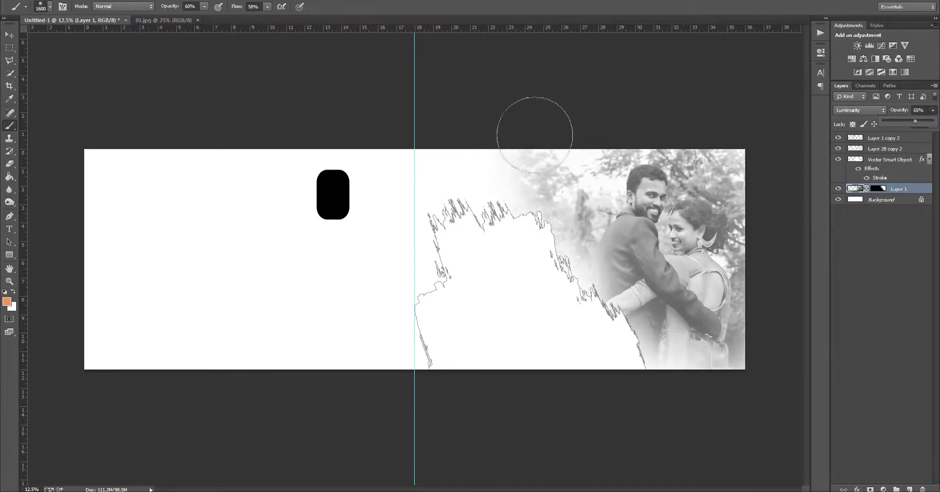
Close 01.jpg, open 013.jpg from the 05-08-22 folder, and copy the whole photo into the album spread.
key(v)
click(164, 21)
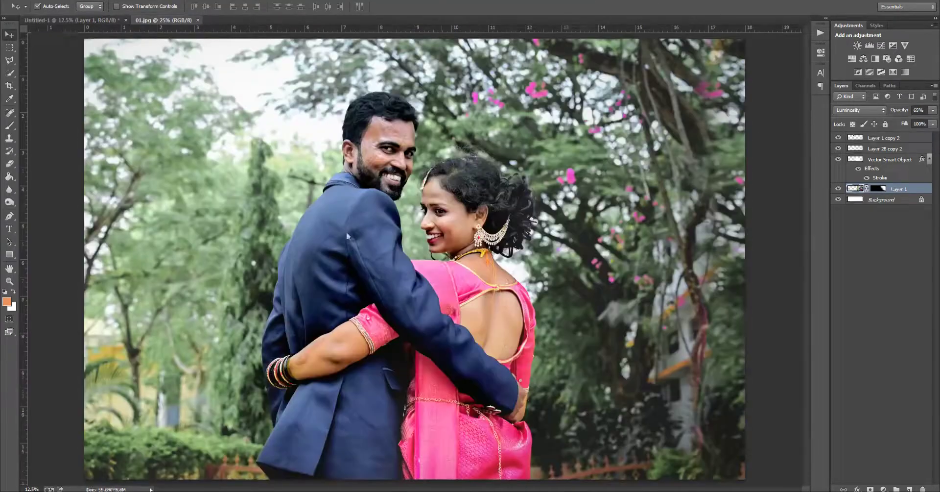
click(197, 20)
click(169, 468)
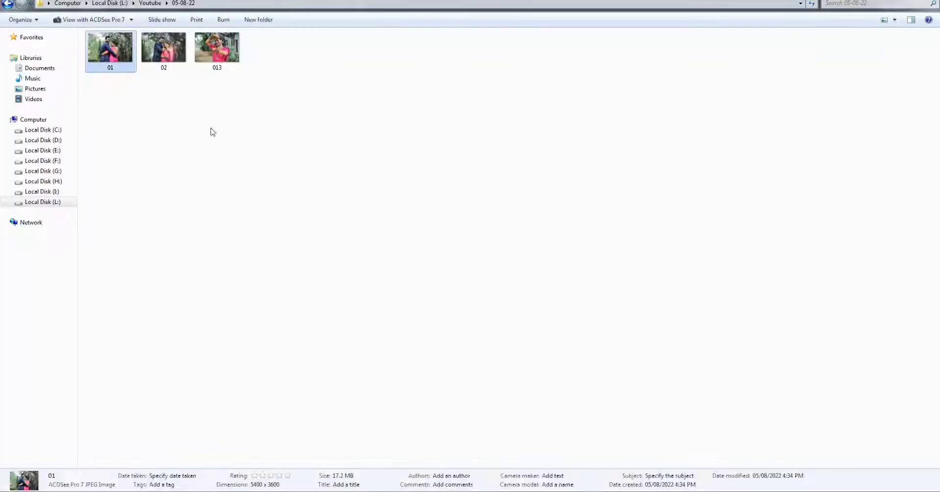
drag(215, 44, 361, 216)
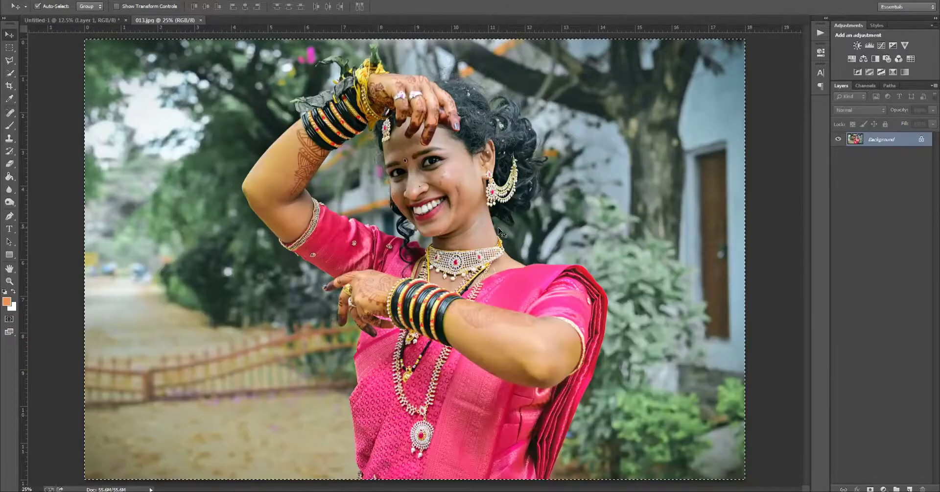
key(ctrl+w)
key(ctrl+v)
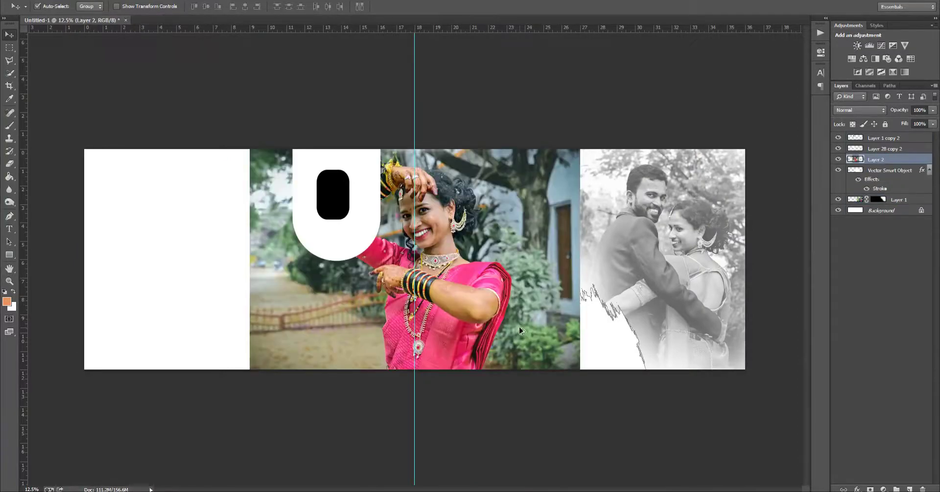
Clip the bride photo to the brush-stroke shape, then resize and position it so she sits inside the shape.
key(ctrl+alt+g)
key(ctrl+t)
drag(489, 311, 587, 371)
drag(678, 429, 661, 399)
drag(600, 359, 564, 330)
key(Return)
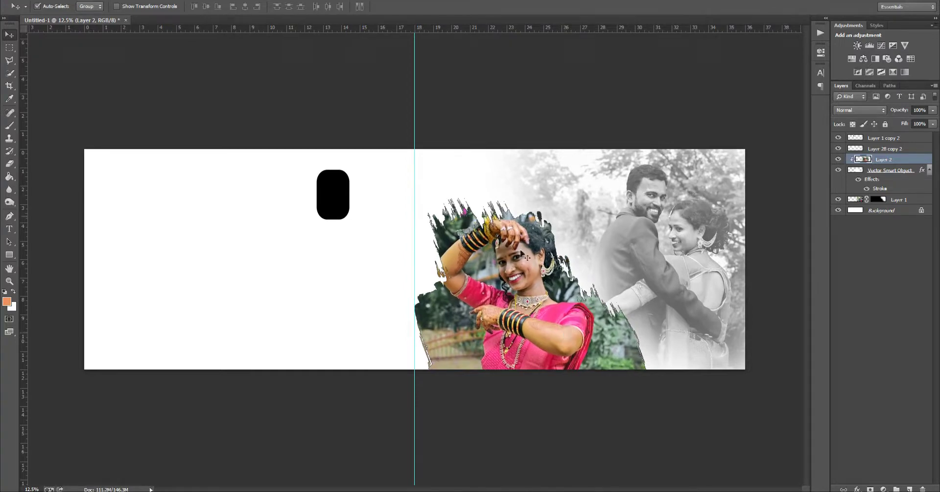
Bring the 02.jpg couple photo into the spread and resize it to cover the left page.
click(382, 194)
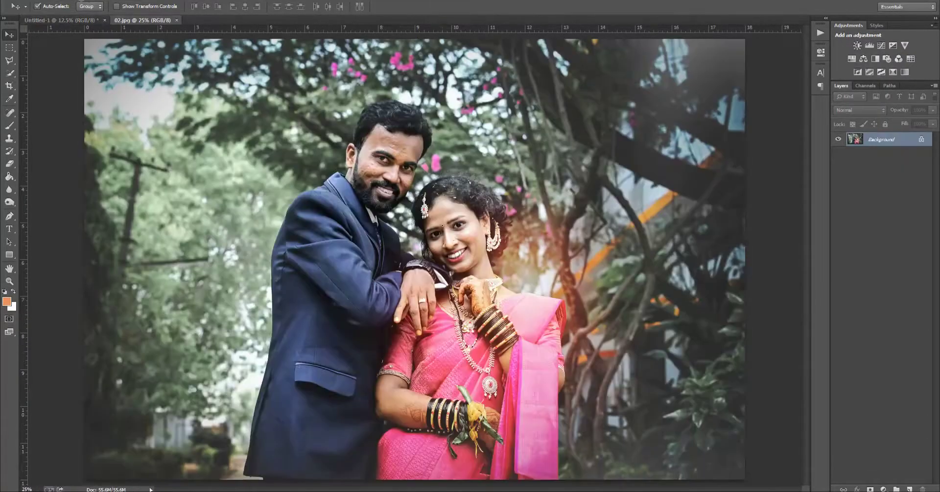
drag(82, 1, 333, 273)
key(ctrl+t)
drag(398, 150, 435, 129)
drag(360, 235, 333, 232)
key(Return)
Move the left-page couple photo down the layer stack to just above the Background.
key(ctrl+[)
key(ctrl+[)
key(ctrl+[)
key(ctrl+[)
key(ctrl+[)
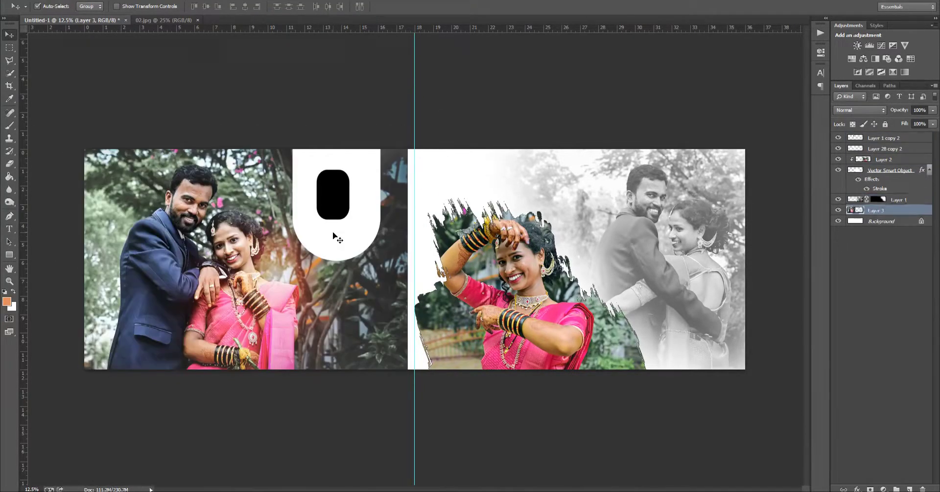
Rotate the left-page couple photo slightly counterclockwise, refit it to the page, and shift the white U-shape with its black frame towards the centre guide.
key(ctrl+t)
drag(422, 392, 499, 370)
drag(334, 301, 330, 298)
drag(414, 111, 407, 116)
key(Return)
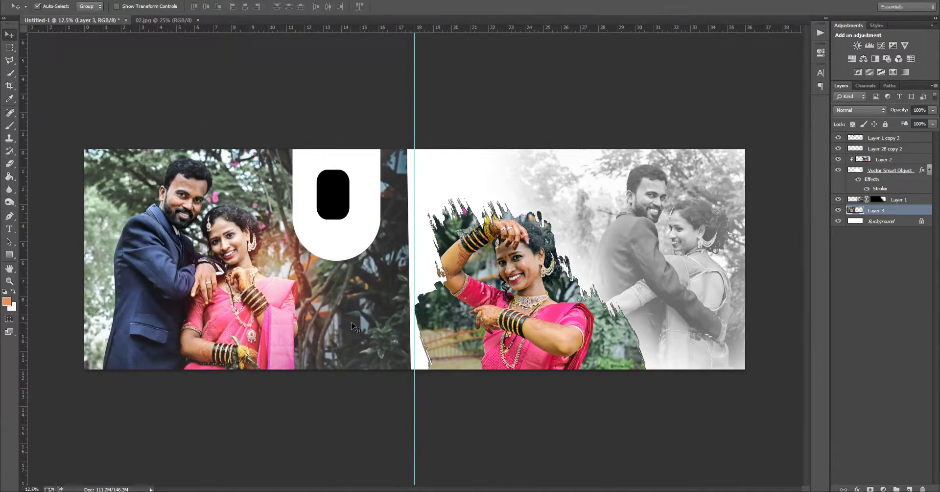
drag(352, 323, 354, 324)
drag(335, 231, 358, 239)
Add a layer mask to the left-page couple photo and fade its edge along the centre guide with a soft black brush.
click(377, 333)
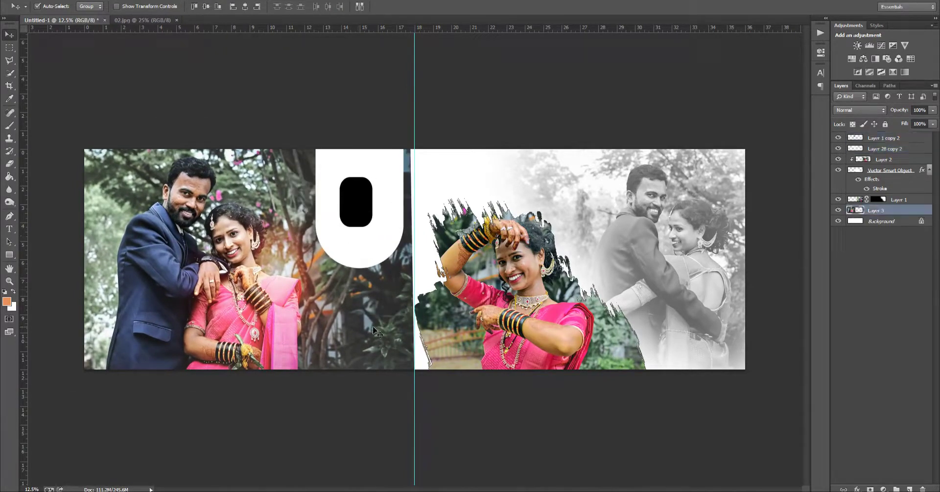
click(870, 489)
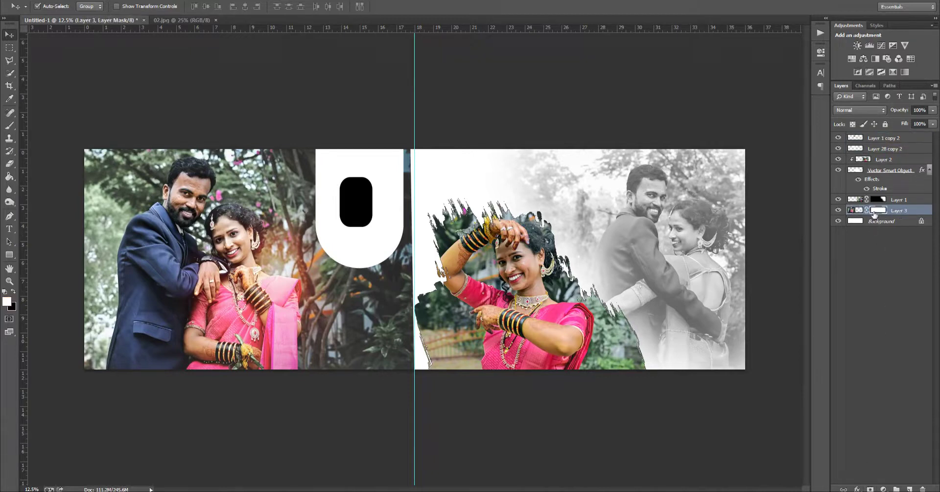
key(b)
key(x)
mouse_move(416, 162)
mouse_down()
mouse_move(446, 179)
mouse_move(424, 336)
mouse_move(422, 186)
mouse_move(443, 137)
mouse_move(450, 355)
mouse_up()
mouse_move(441, 169)
mouse_down()
mouse_move(431, 273)
mouse_move(399, 365)
mouse_up()
key(v)
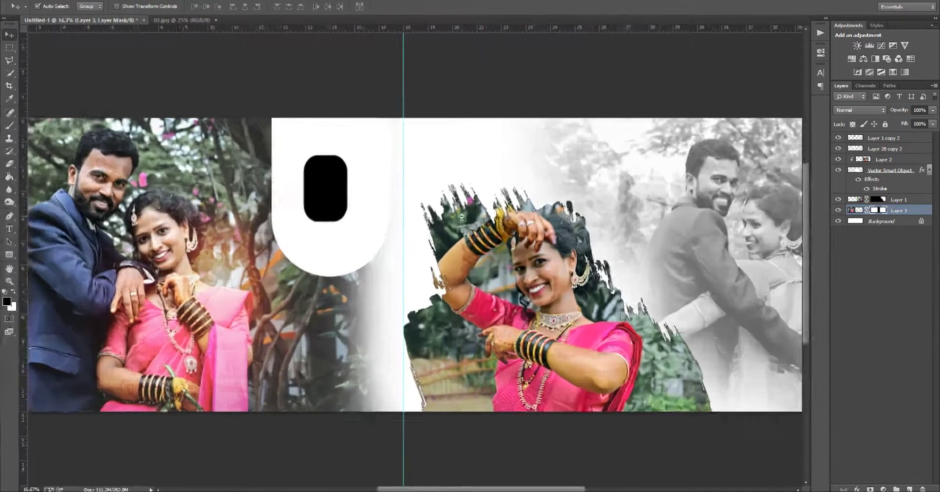
Scale the masked couple photo up to 120.81%, reduce it to 88.93%, and reposition the couple on the left page.
key(ctrl+t)
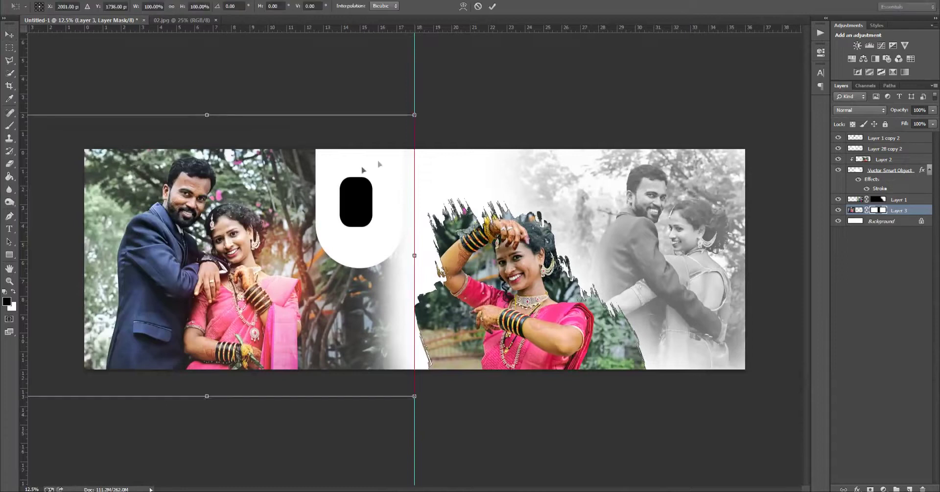
drag(414, 114, 441, 95)
drag(248, 253, 251, 272)
drag(448, 112, 464, 101)
mouse_move(311, 304)
mouse_down()
mouse_move(307, 294)
mouse_move(310, 304)
mouse_up()
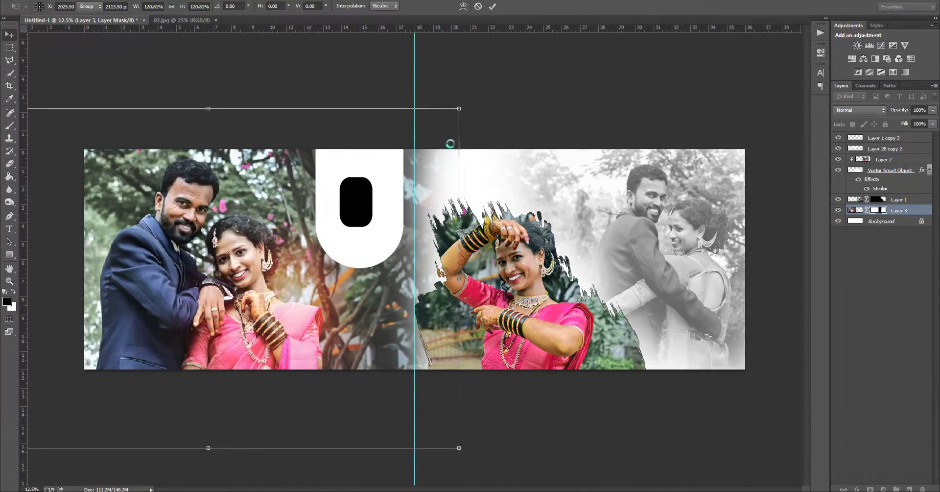
drag(459, 108, 421, 118)
drag(299, 225, 293, 222)
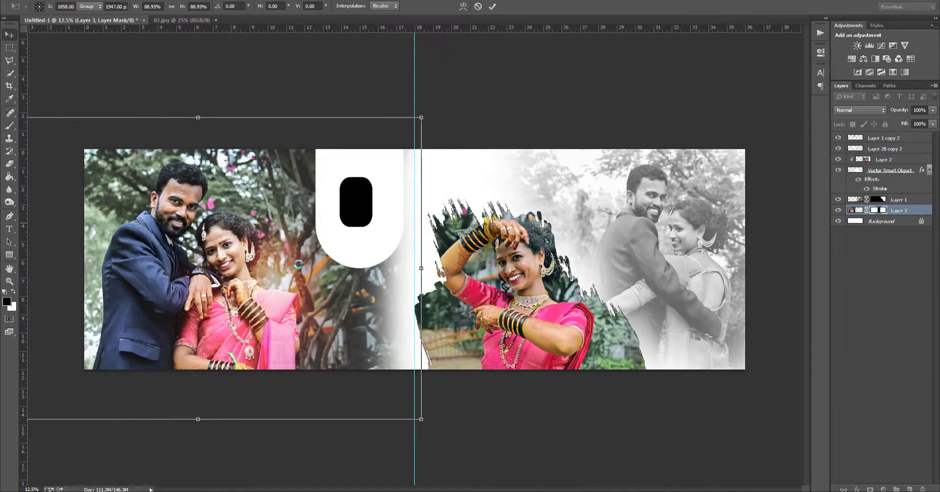
Duplicate the masked couple photo, place the copy beneath it shifted right past the centre guide, and nudge the original slightly left.
drag(300, 267, 349, 252)
key(ctrl+bracketleft)
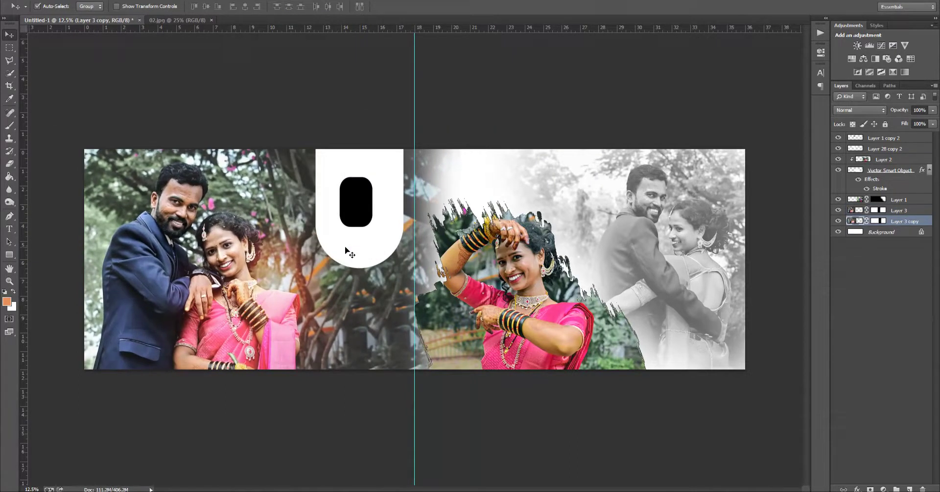
drag(429, 183, 440, 181)
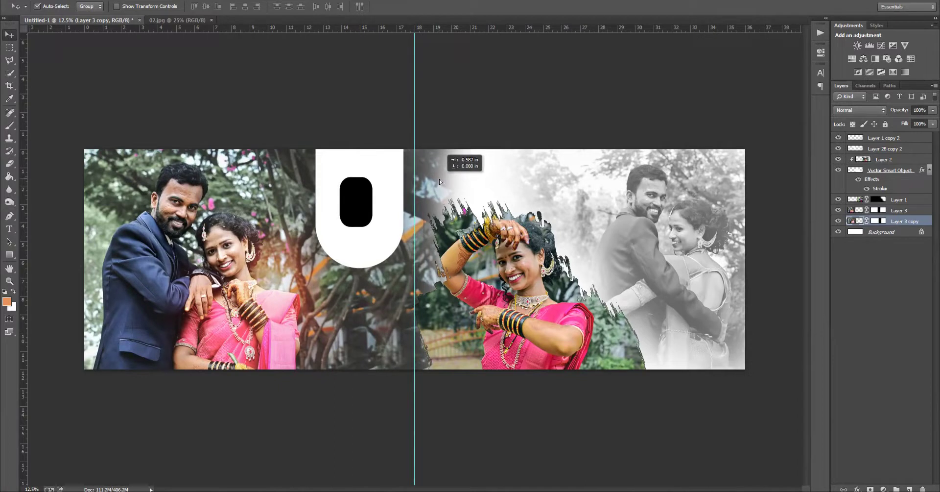
drag(190, 283, 183, 283)
Move the white U-shape and its black rounded frame slightly left and lower on the left page.
click(386, 244)
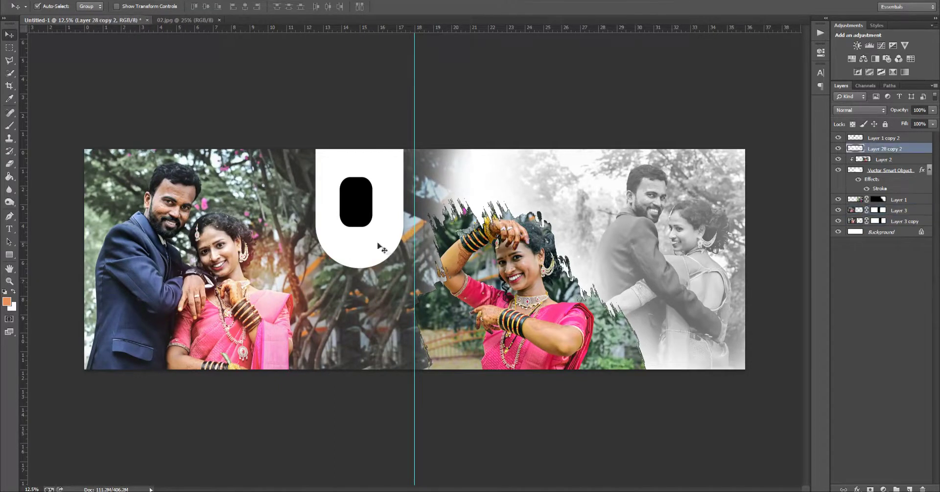
key(Return)
shift+click(370, 238)
shift+click(362, 220)
mouse_move(363, 237)
mouse_down()
mouse_move(347, 242)
mouse_move(353, 262)
mouse_move(342, 228)
mouse_move(377, 233)
mouse_move(376, 244)
mouse_move(346, 244)
mouse_up()
Duplicate the black rounded frame and arrange the two frames side by side inside the white U-shape.
right_click(345, 235)
click(372, 240)
click(368, 238)
click(337, 237)
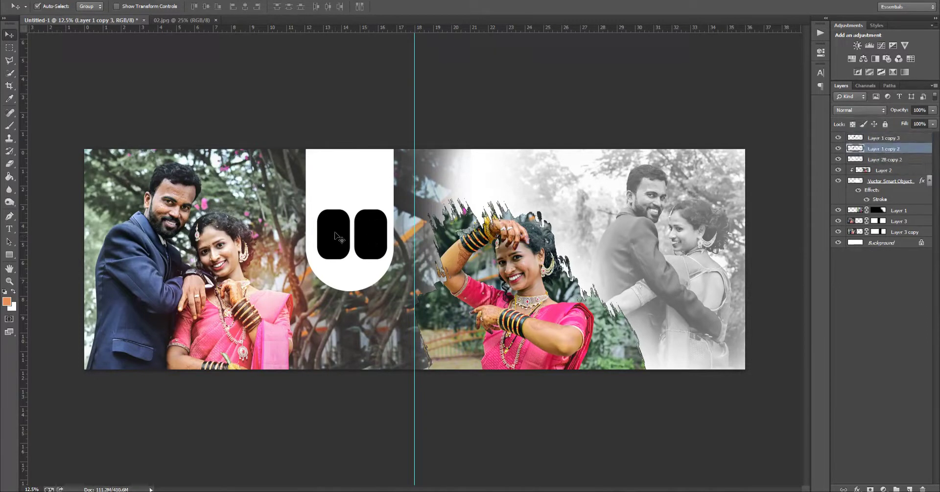
click(365, 240)
Set the black stroke on the brush shape behind the bride photo to a size of 6 px.
click(517, 185)
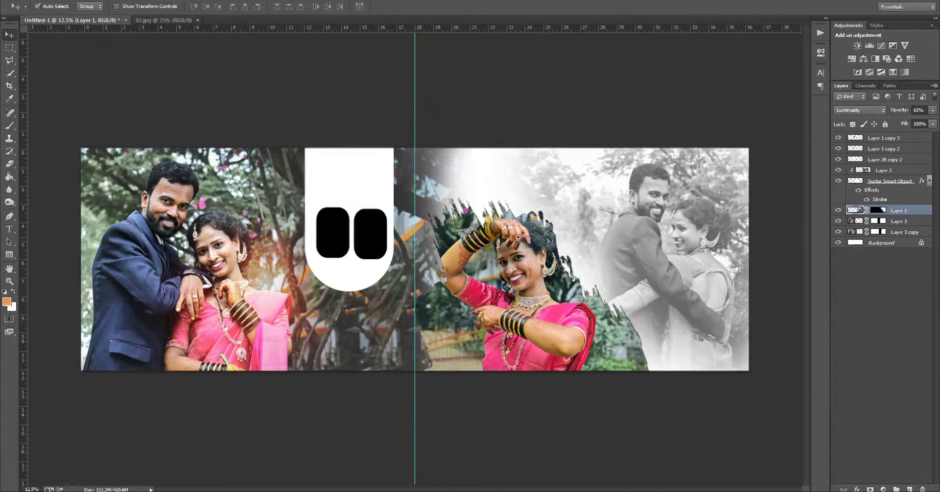
scroll(360, 341, up, 1)
key(ctrl+minus)
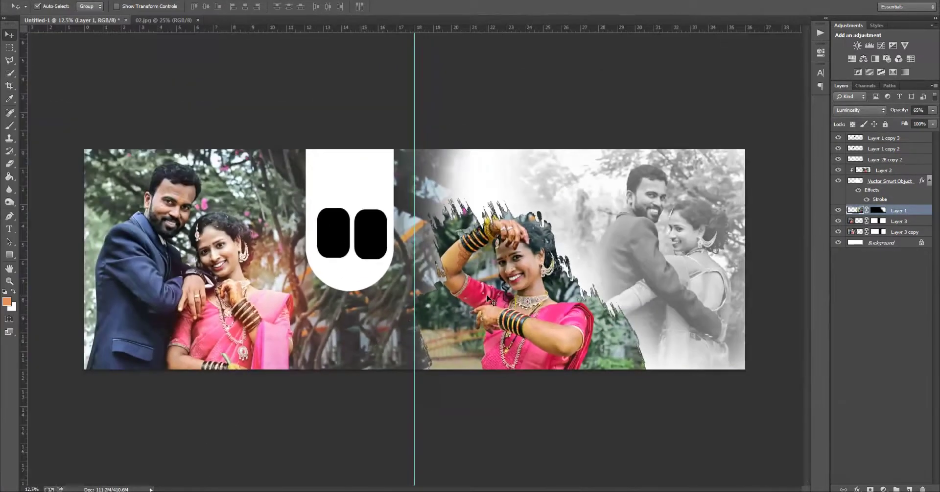
click(488, 297)
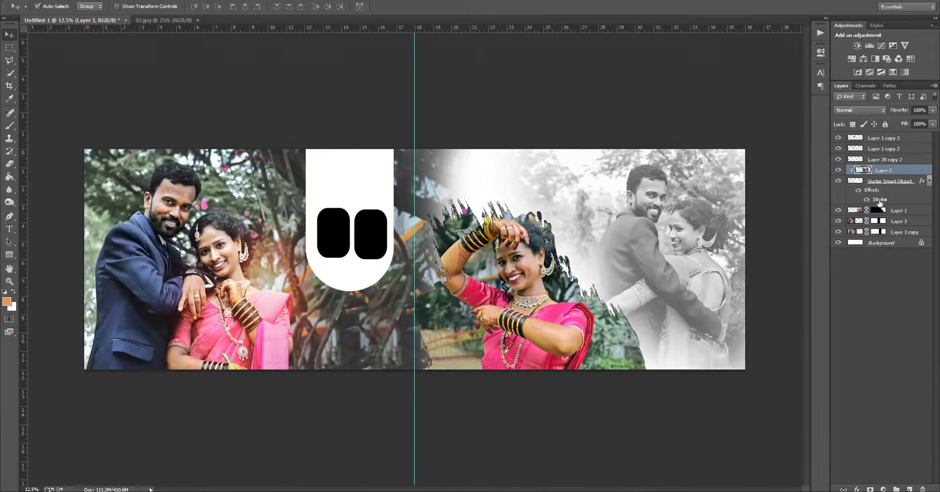
double_click(880, 200)
drag(722, 125, 726, 134)
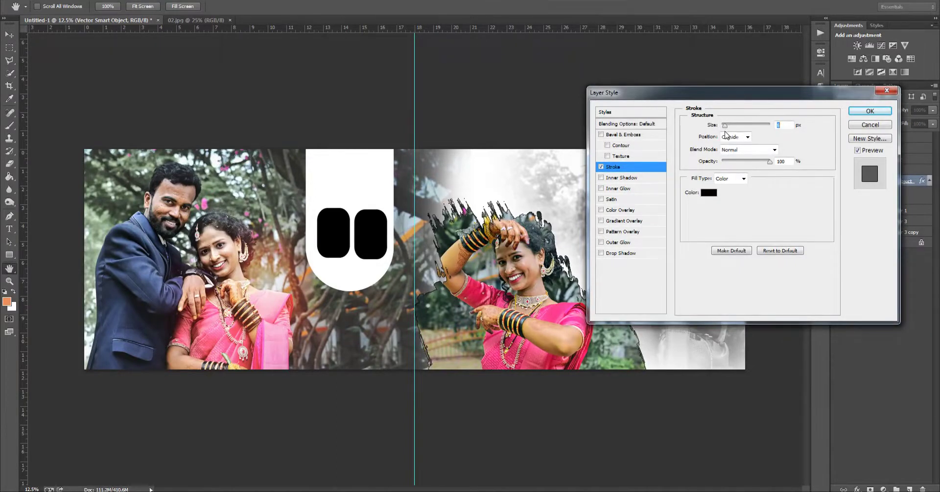
click(868, 112)
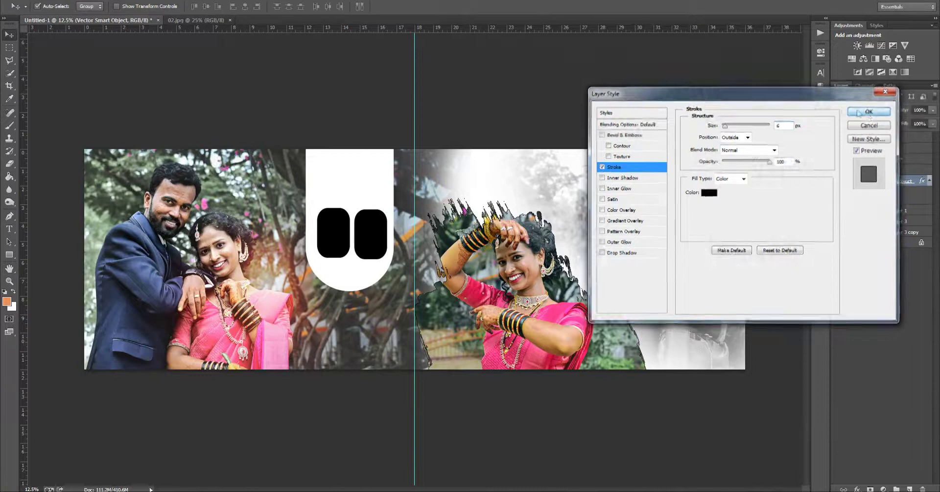
Close 02.jpg and stagger the two black rounded frames, the first slightly higher and the second about 0.13 in lower.
click(198, 20)
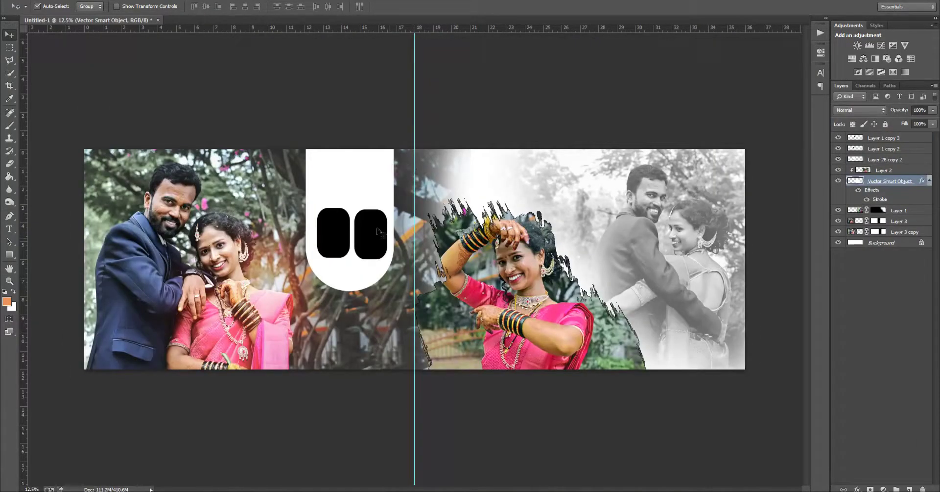
click(385, 284)
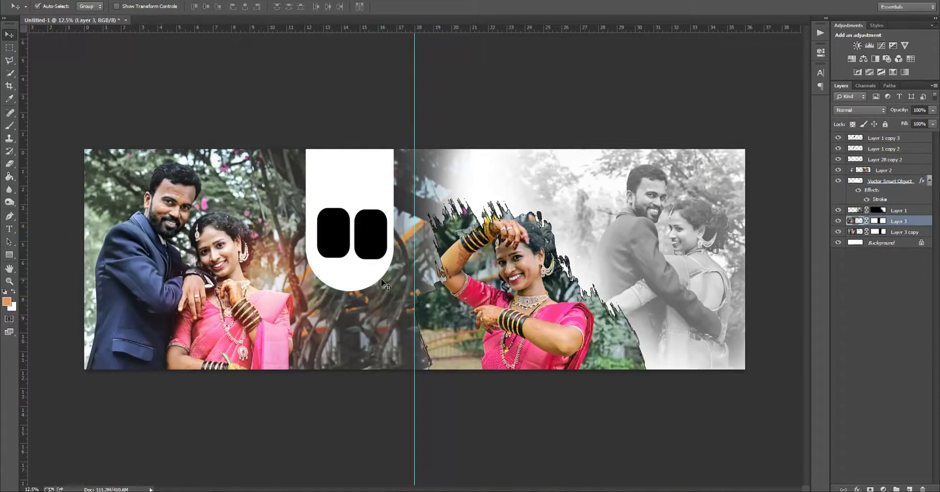
drag(335, 240, 369, 239)
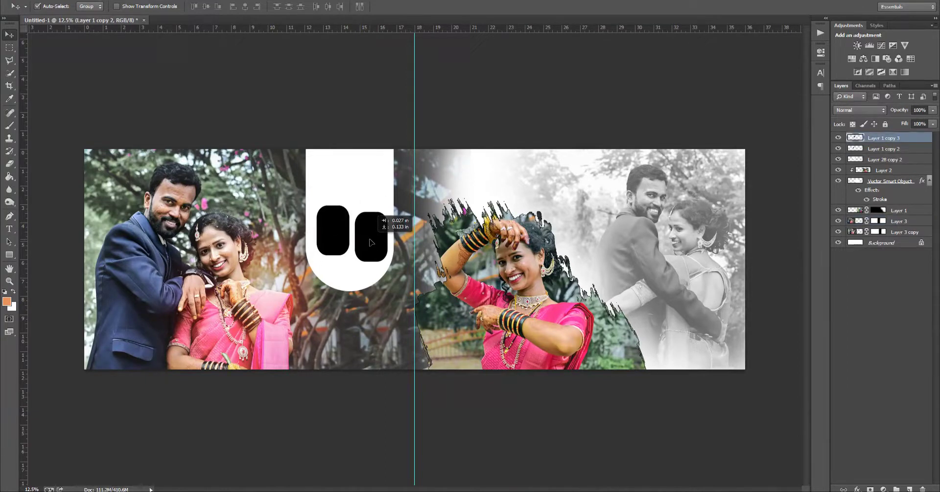
click(460, 177)
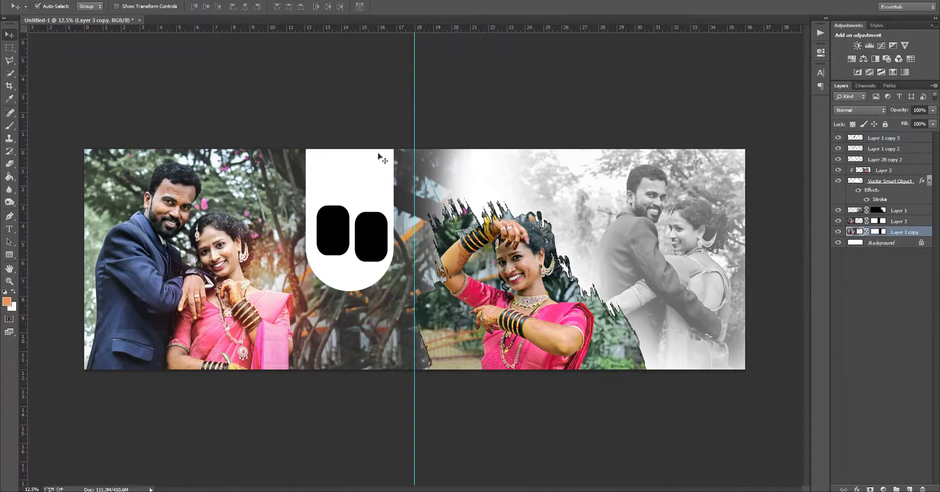
scroll(345, 317, up, 3)
scroll(346, 317, down, 3)
Add the groom's name as white Bell Gothic Std Bold text at 200 px below the white U-shape.
click(11, 231)
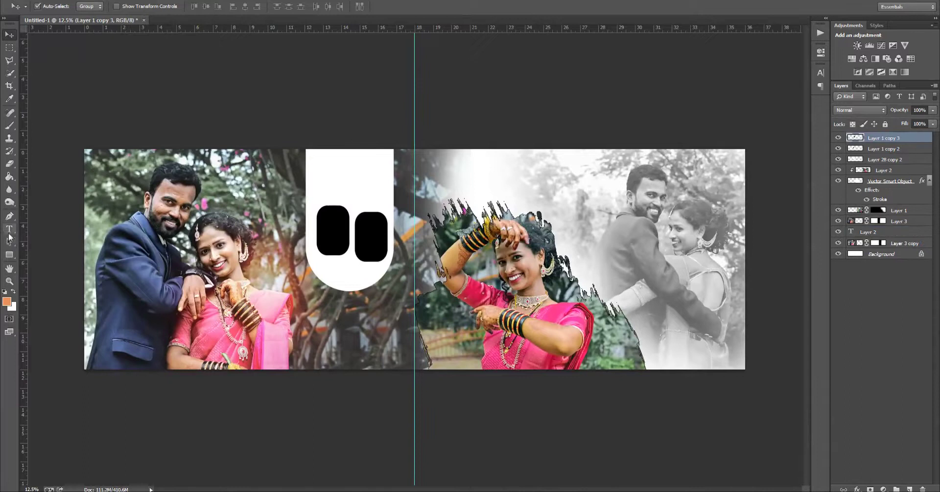
click(9, 230)
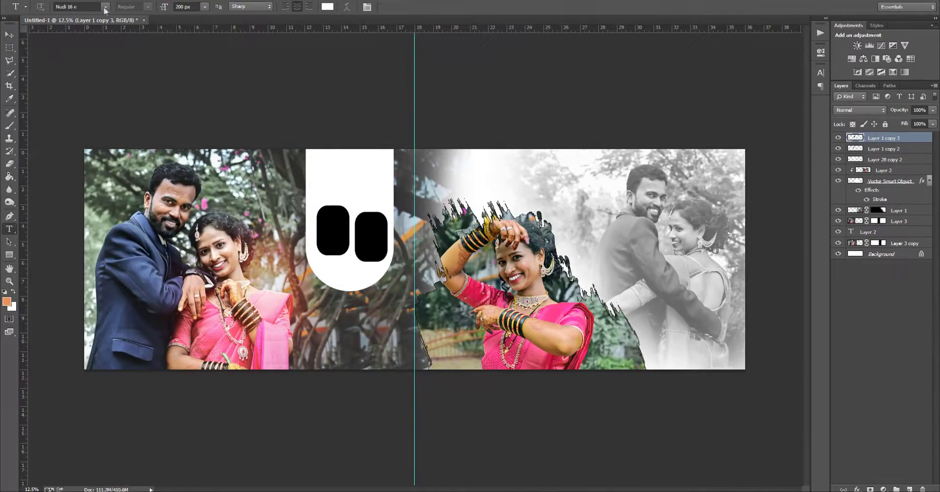
click(105, 8)
scroll(170, 119, up, 20)
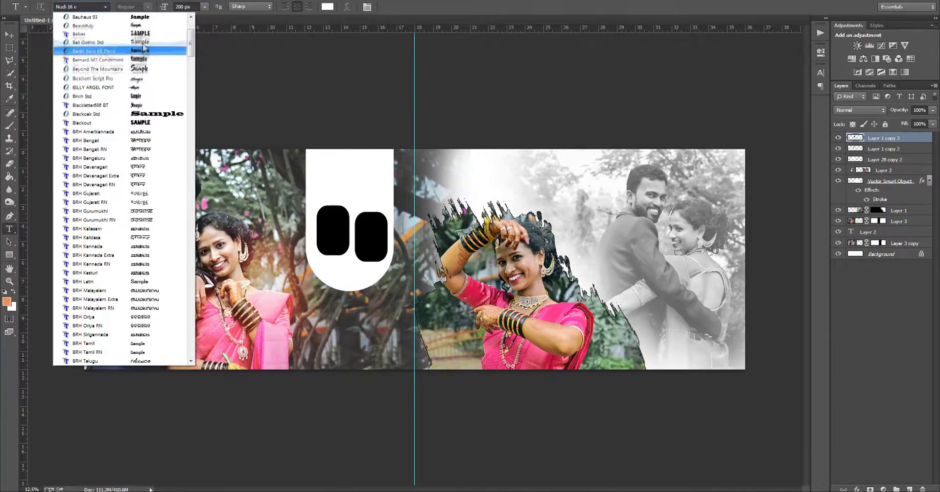
click(145, 44)
click(390, 340)
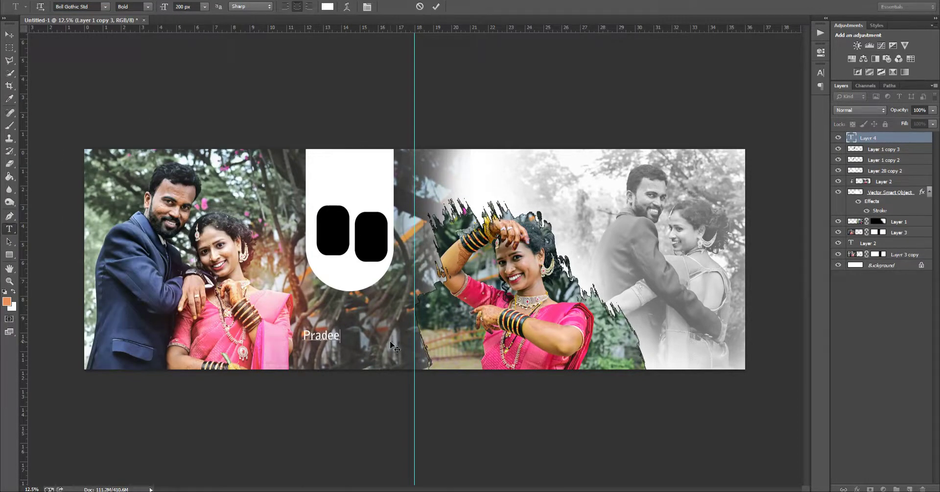
Duplicate the groom's name just below and to the right, change the copy to "Weds", and scale it down.
click(9, 34)
drag(330, 337, 353, 343)
key(t)
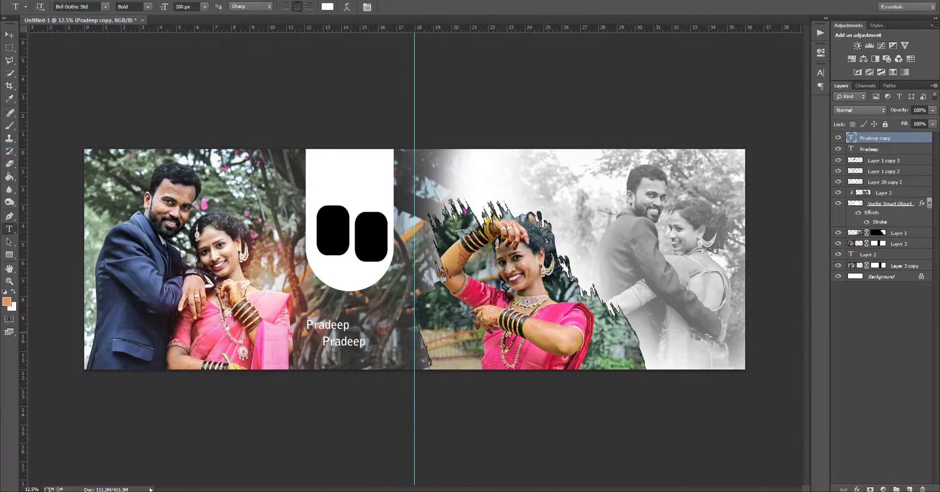
double_click(326, 339)
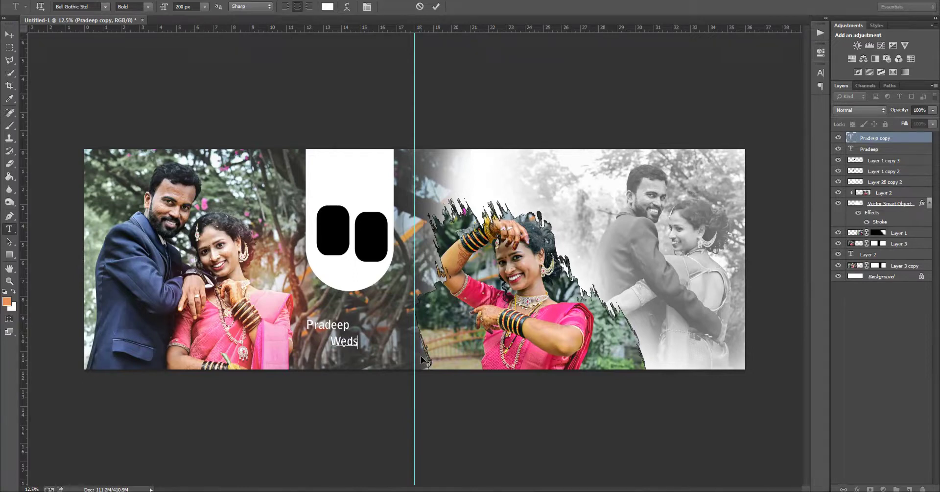
text(Weds)
key(ctrl+Return)
key(ctrl+t)
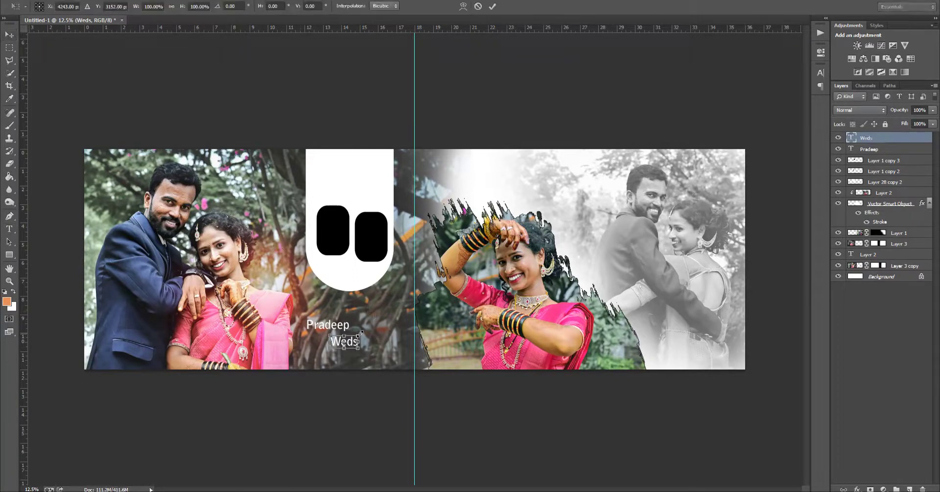
key(Return)
Duplicate the groom's name below "Weds", change the copy to the bride's name, and tighten the spacing between the staggered lines.
drag(333, 325, 370, 356)
key(t)
double_click(345, 356)
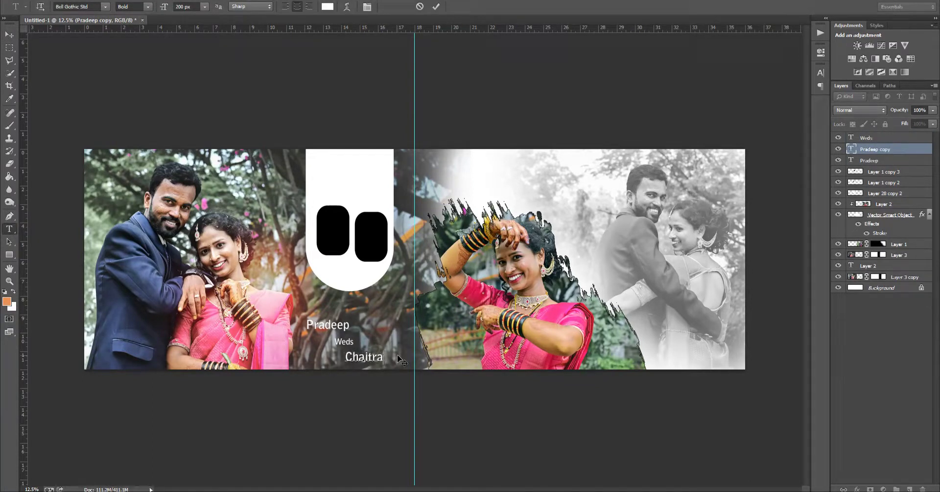
click(10, 35)
click(347, 343)
drag(361, 359, 362, 355)
drag(337, 325, 335, 330)
click(344, 341)
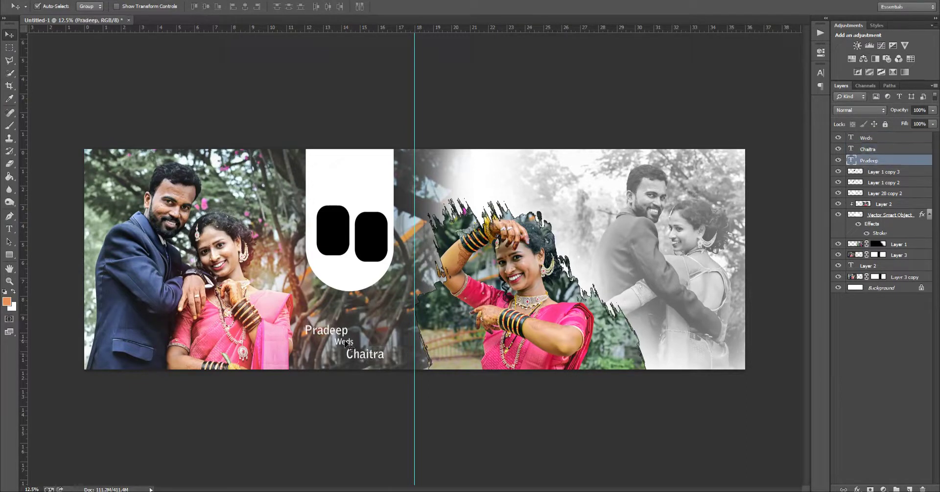
Change the names and "Weds" text layers to a bolder typeface and nudge the bride's name and "Weds" into place.
shift+click(867, 162)
key(t)
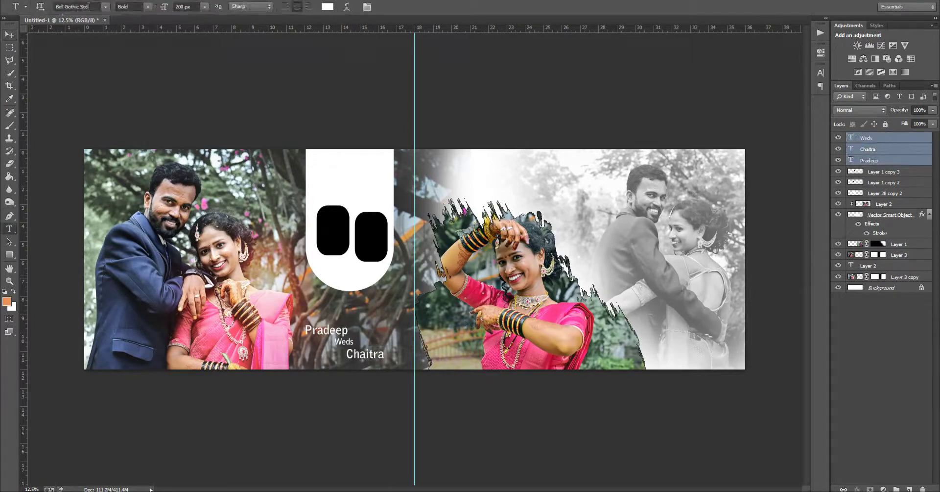
click(9, 34)
click(880, 168)
drag(360, 352, 362, 353)
drag(338, 341, 341, 344)
Nudge both black rounded frames slightly left inside the white U-shape.
click(378, 322)
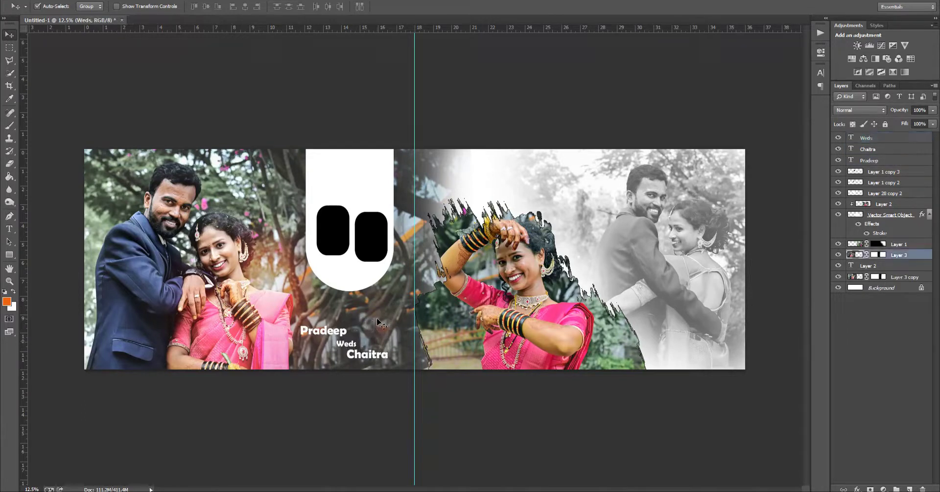
click(338, 228)
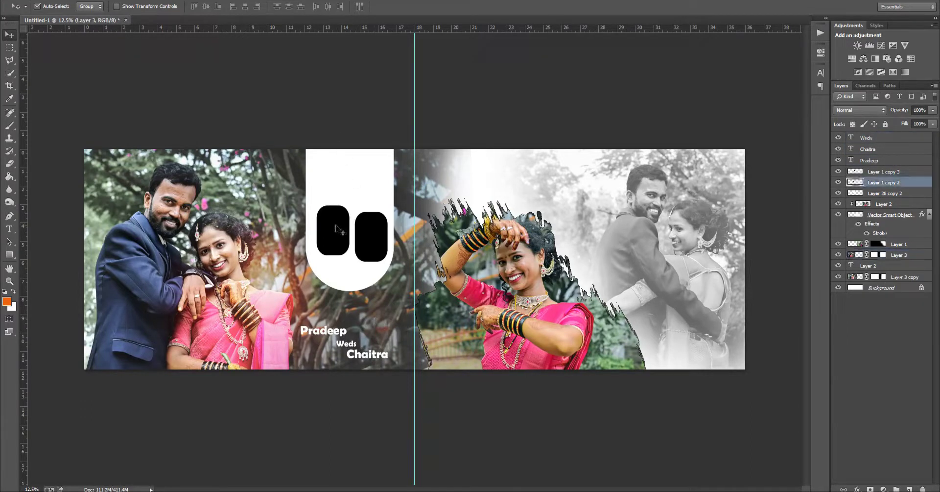
click(370, 237)
Open Wedding-Love-text-Psd-template_source21.psd and copy its red "Wedding memories memories" butterfly title into the album spread.
mouse_move(117, 491)
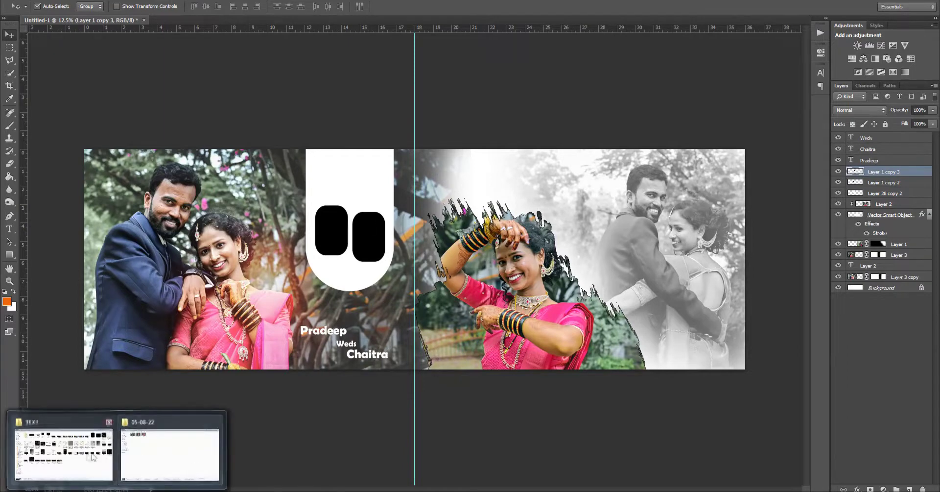
click(63, 451)
click(549, 360)
drag(433, 308, 289, 443)
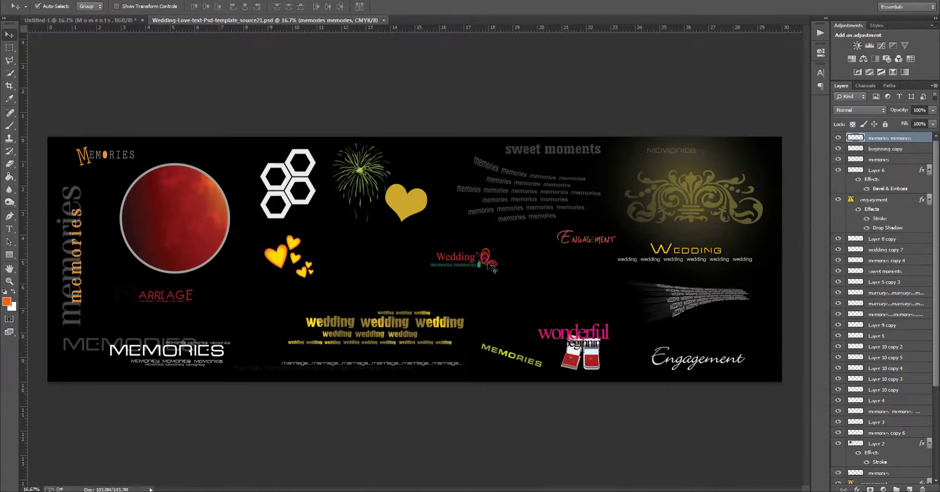
drag(479, 266, 505, 265)
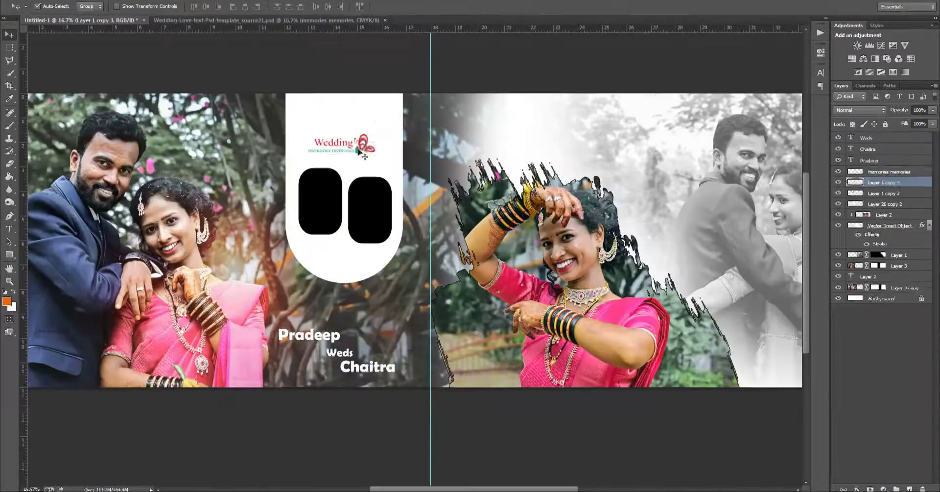
Enlarge the "Wedding memories memories" title, place it above the black frames in the white U-shape, and close the title template.
drag(359, 150, 394, 104)
key(ctrl+t)
key(Return)
drag(370, 131, 368, 129)
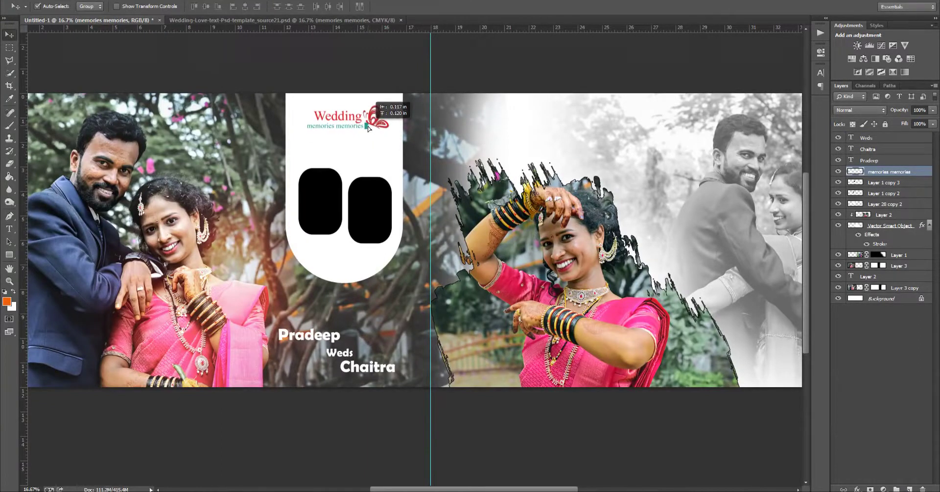
drag(369, 131, 368, 129)
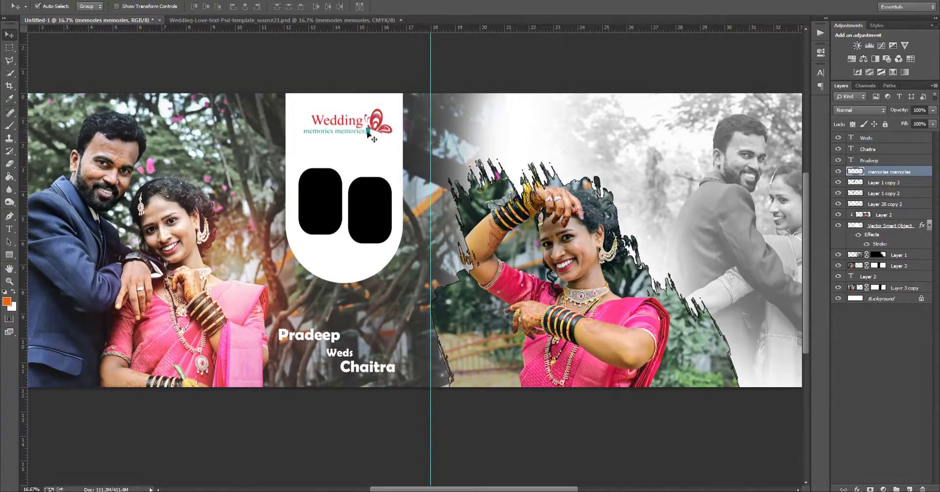
drag(369, 131, 366, 133)
click(221, 22)
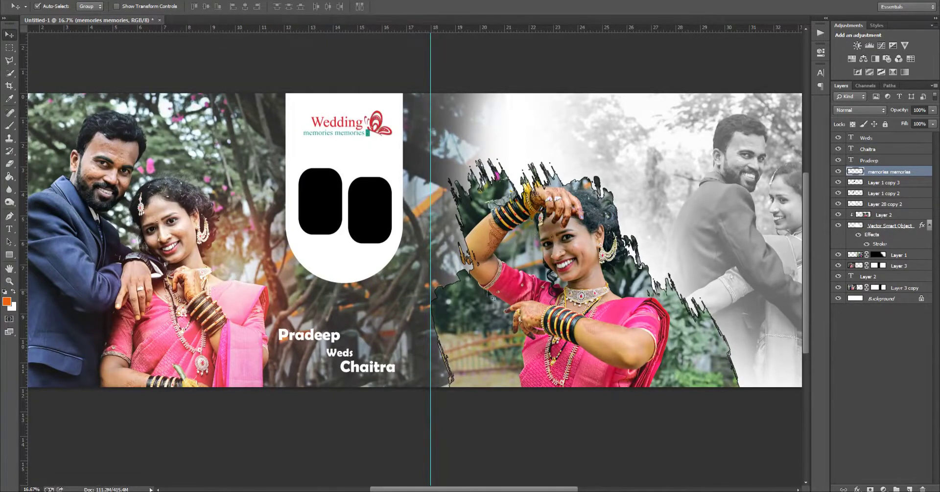
Change the stroke colour of the brush shape behind the bride to off-white fdfbfb and check its edges.
key(ctrl+minus)
key(ctrl+minus)
key(ctrl+plus)
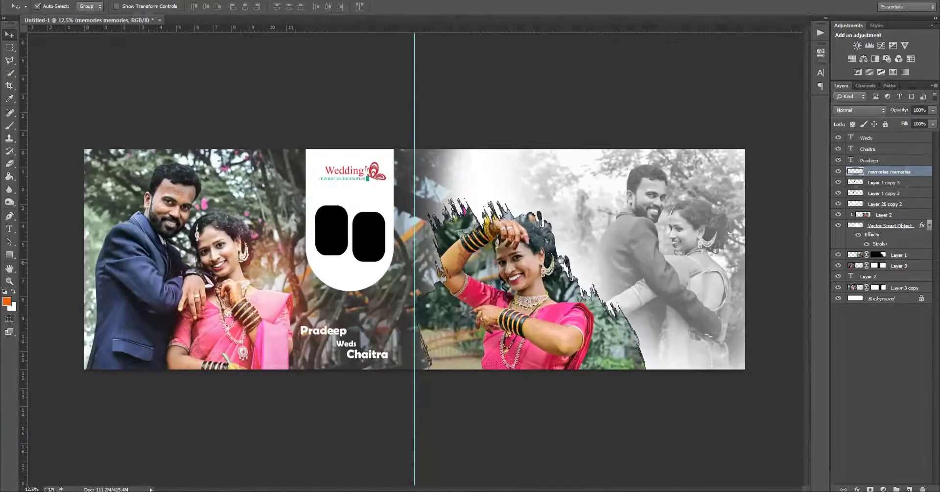
click(547, 315)
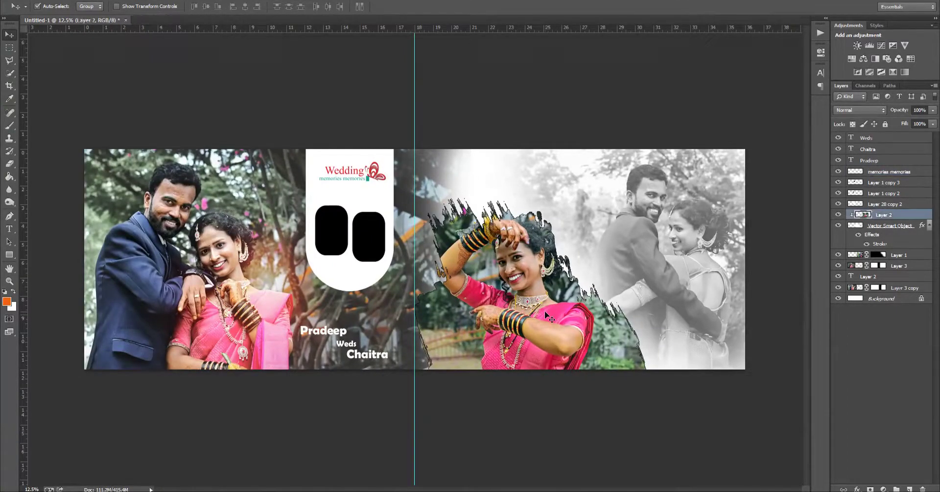
double_click(880, 243)
click(709, 192)
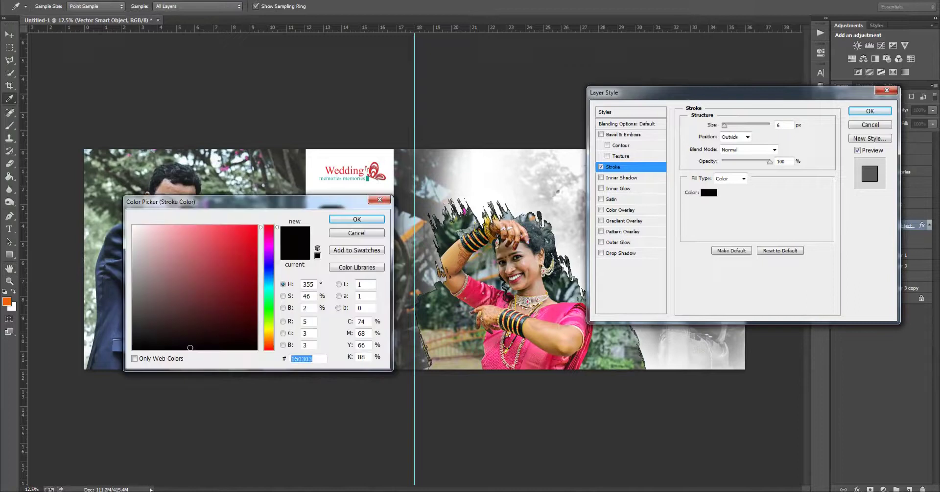
text(fdfbfb)
click(353, 219)
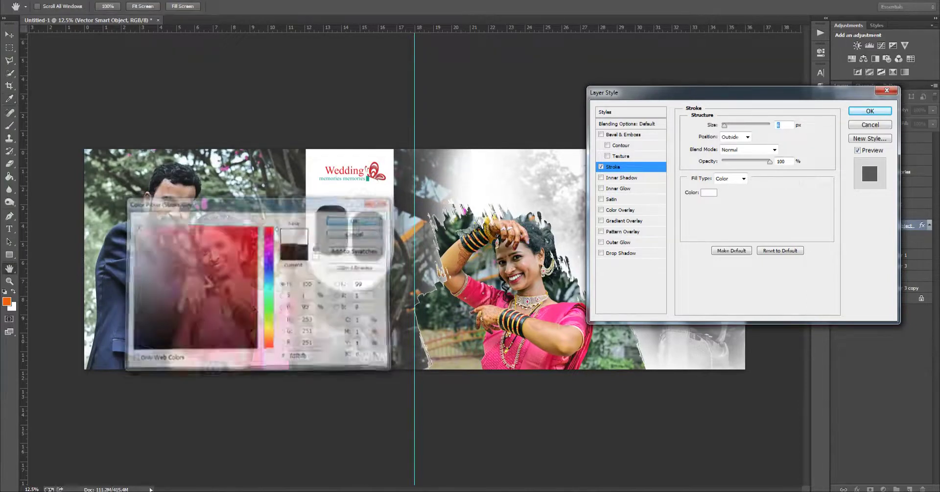
click(870, 111)
ctrl+click(451, 340)
scroll(451, 341, down, 2)
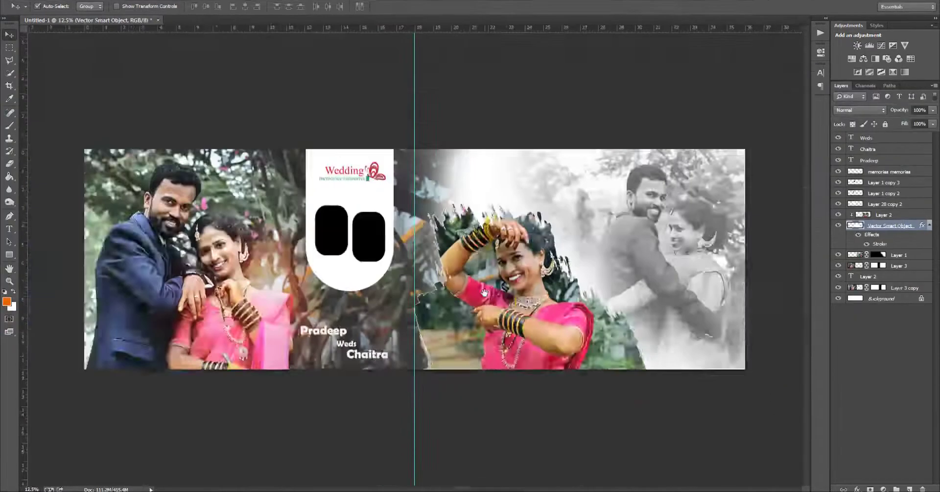
scroll(509, 338, up, 2)
scroll(565, 225, down, 2)
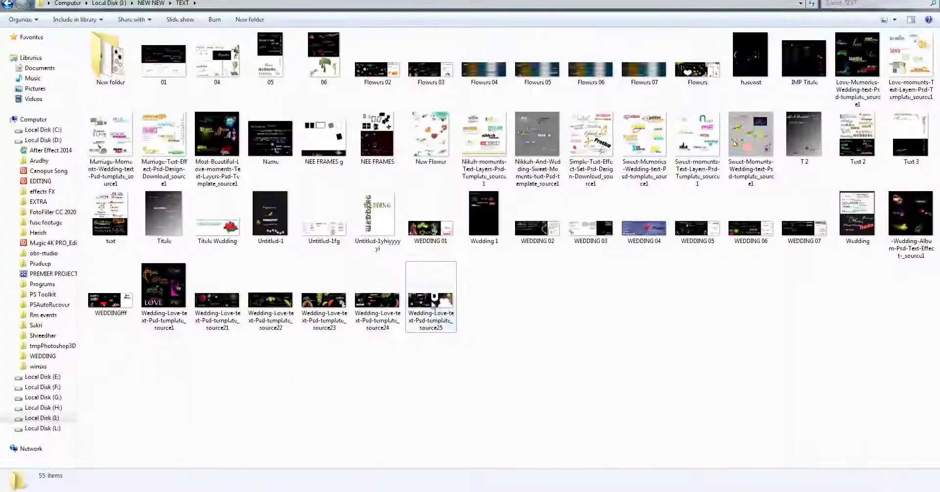
Open Wedding-Love-text-Psd-template_source25.psd, copy its reddish glow layer into the album spread, transform it there, and return to the template.
drag(431, 303, 575, 19)
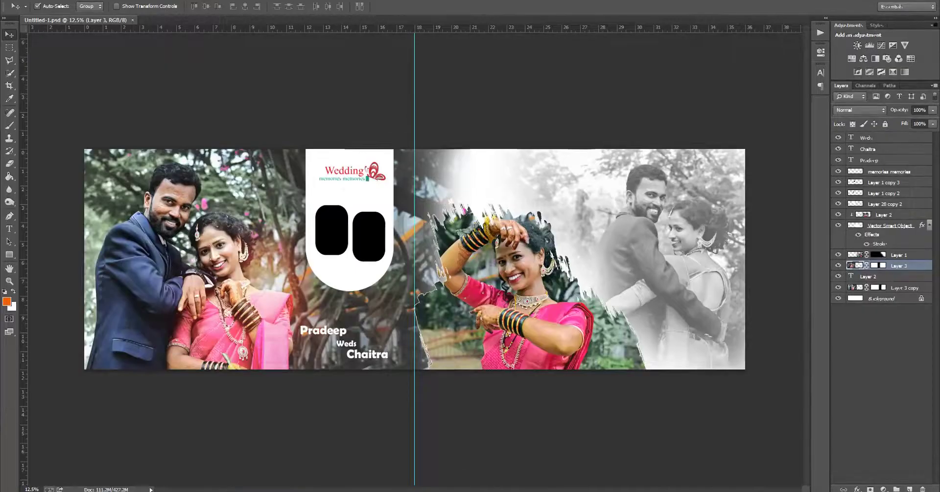
key(Return)
drag(759, 268, 434, 254)
key(ctrl+t)
key(Return)
click(333, 20)
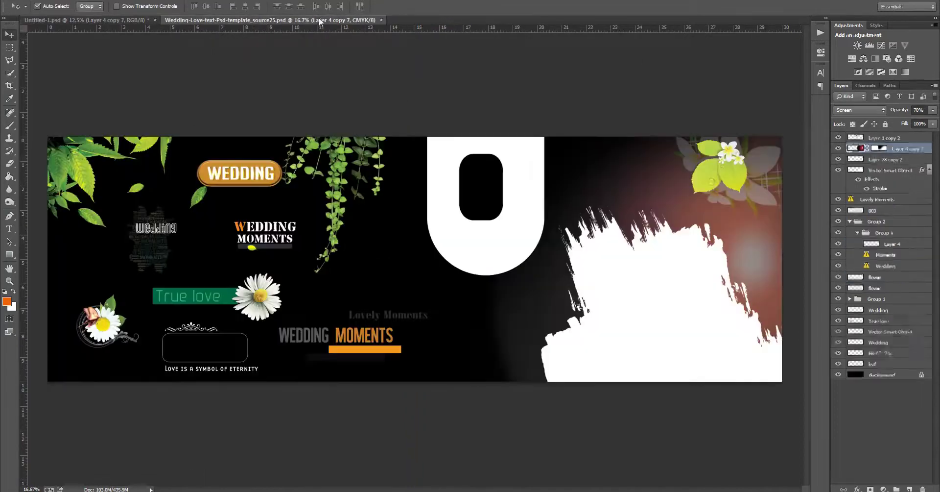
Close the glow template, open the groom and bride portrait photos, and copy the bride's photo for the frames before closing it.
key(ctrl+w)
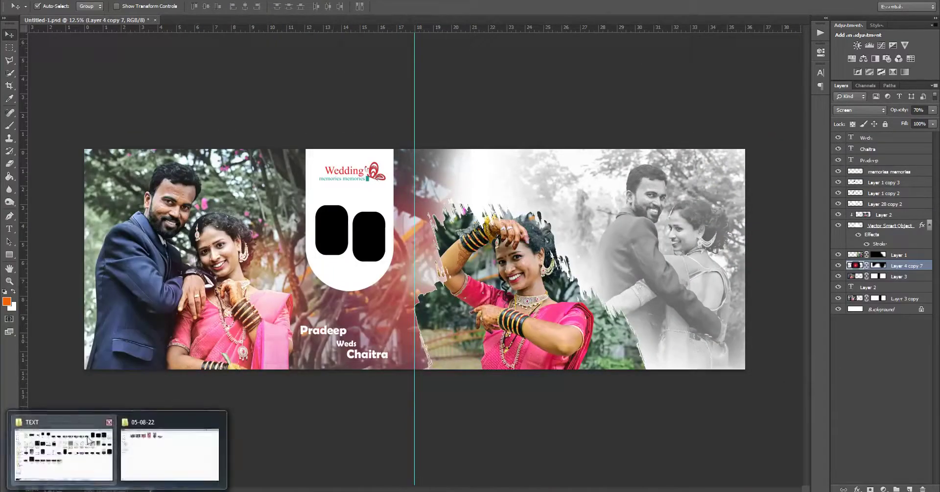
click(63, 448)
click(271, 56)
ctrl+click(317, 67)
drag(317, 67, 355, 274)
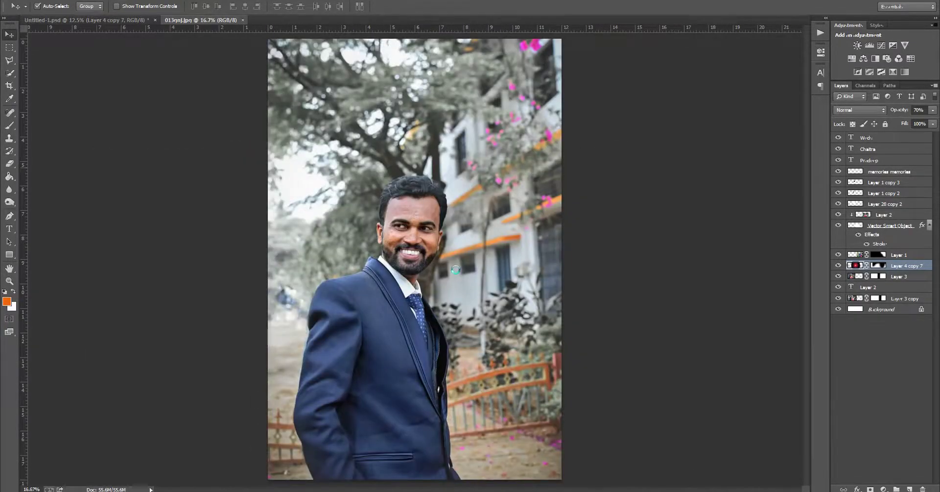
key(ctrl+w)
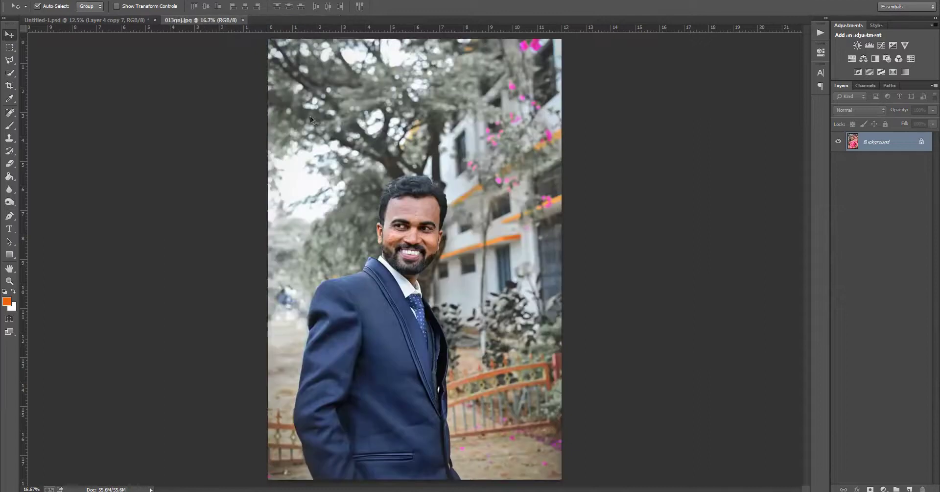
Paste the bride portrait above the right black frame in the U-shape and clip it to that frame.
click(109, 22)
click(370, 237)
key(ctrl+v)
right_click(886, 181)
click(832, 259)
Scale down the clipped bride portrait and position it so her face and shoulders fill the right frame.
key(ctrl+t)
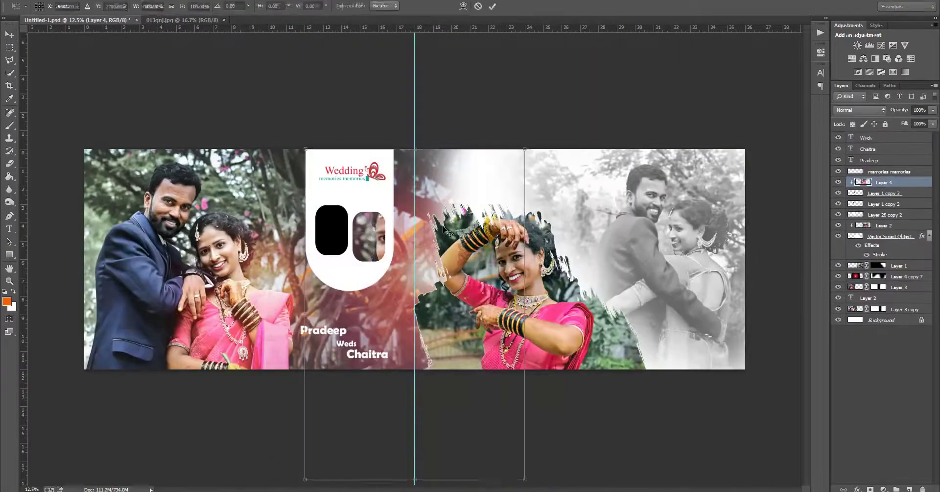
drag(524, 149, 395, 221)
drag(384, 237, 407, 185)
key(Return)
key(ctrl+t)
drag(371, 221, 372, 232)
key(Return)
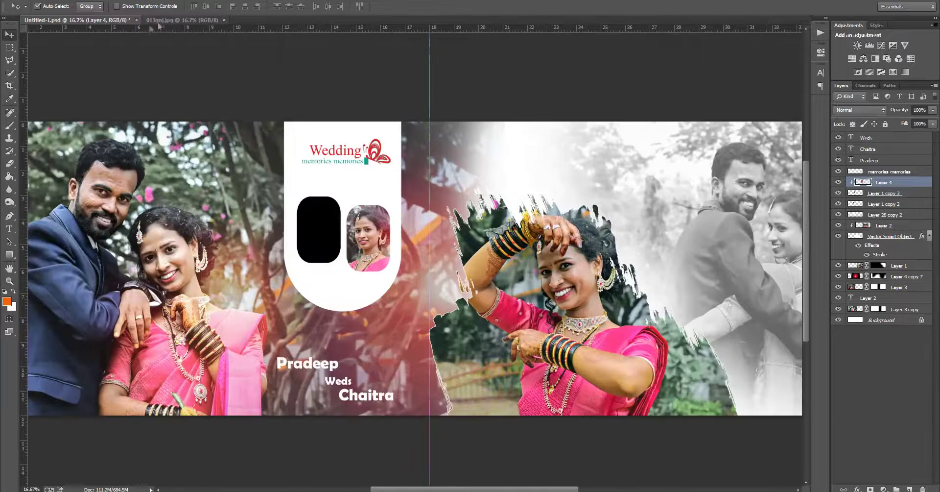
Copy the groom portrait, close its file, paste it above the left black frame and clip it to that frame.
key(ctrl+Tab)
key(ctrl+w)
click(310, 244)
key(ctrl+v)
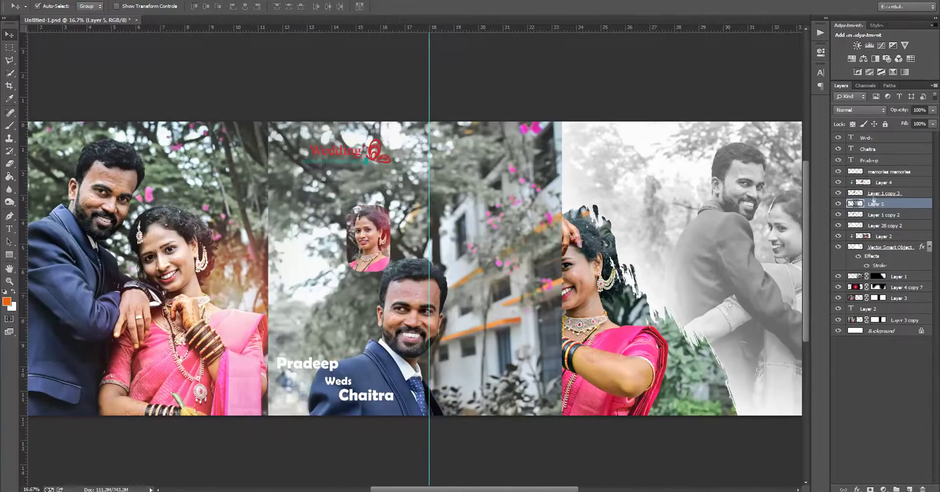
right_click(874, 200)
click(803, 259)
Scale down the clipped groom portrait and position his head and shoulders within the left frame.
key(ctrl+t)
drag(298, 198, 305, 211)
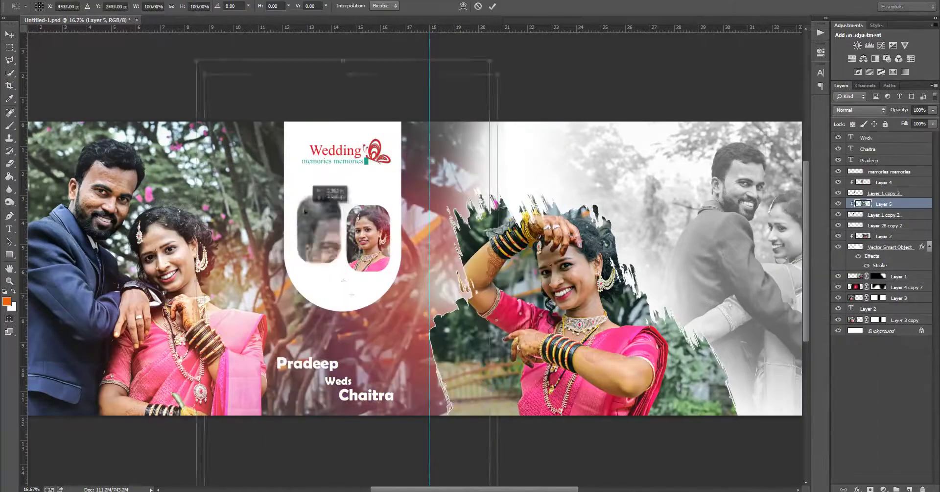
drag(490, 60, 374, 207)
key(Return)
key(ctrl+plus)
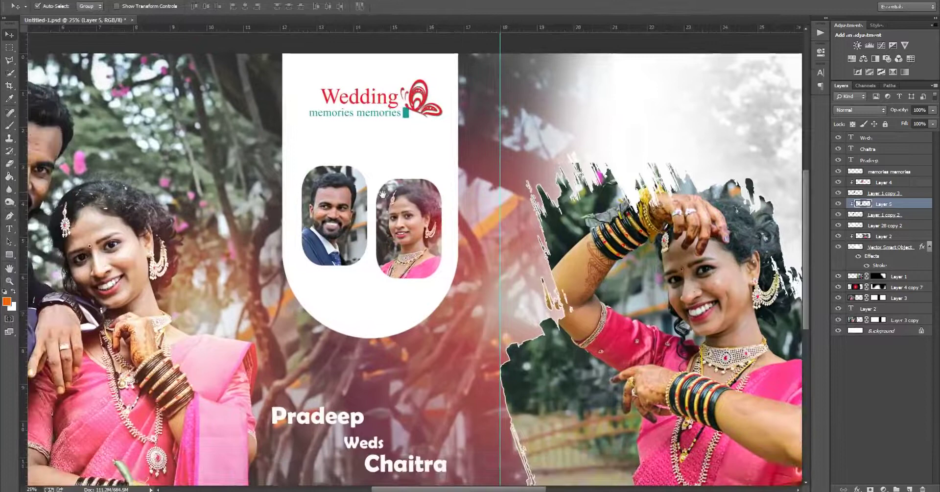
key(ctrl+minus)
key(ctrl+minus)
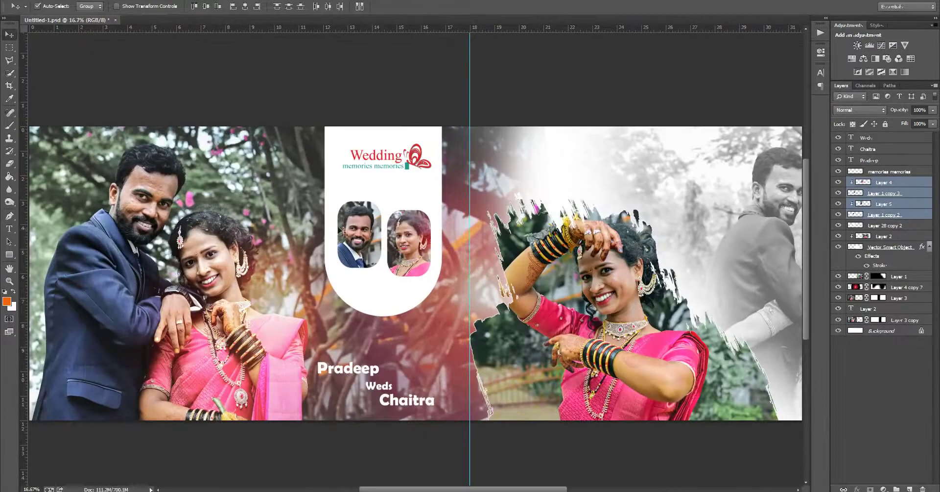
Move both framed portraits up beneath the butterfly title and level the bride's frame with the groom's.
key(ctrl+t)
drag(406, 247, 406, 228)
key(Return)
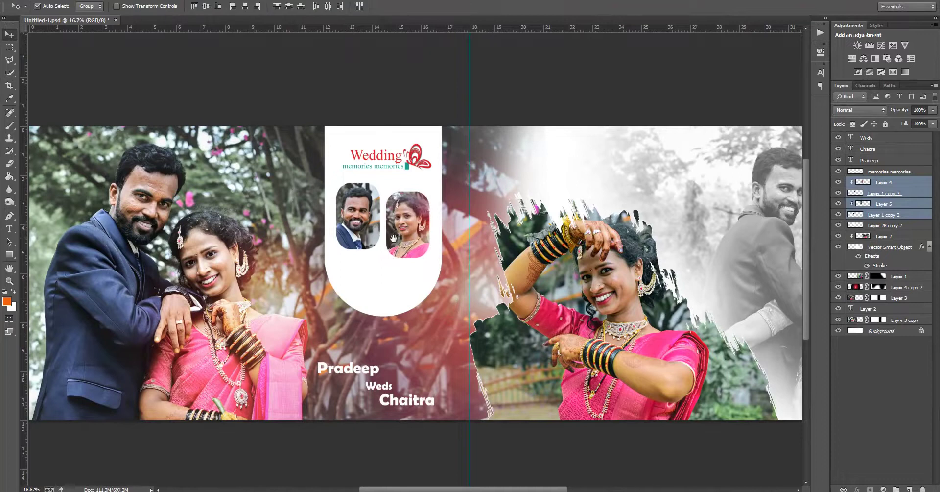
click(419, 224)
shift+click(889, 197)
drag(414, 250, 414, 242)
Add the orange text "Wedding" below the two framed portraits in the white U-shape.
key(t)
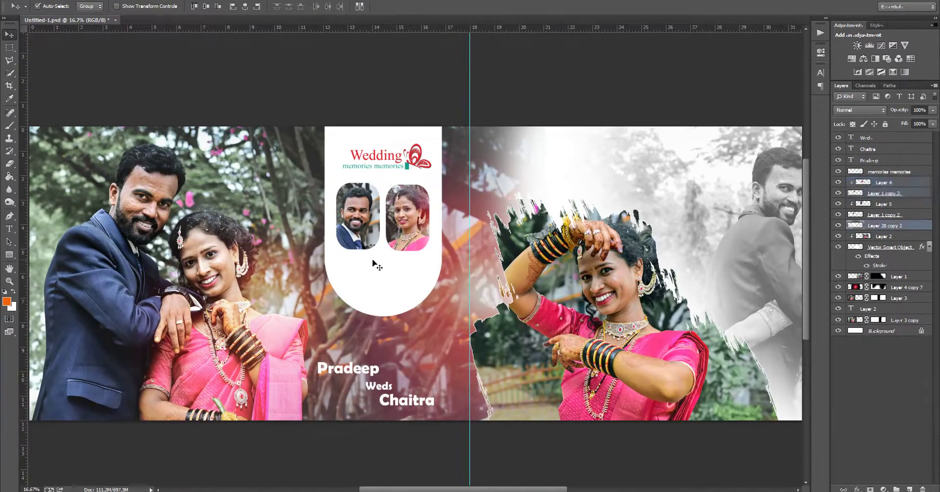
click(425, 280)
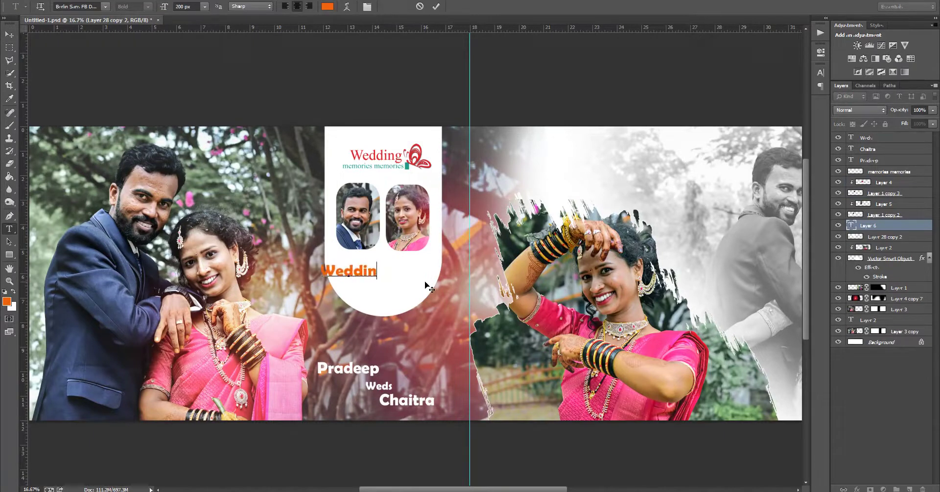
drag(366, 293, 397, 287)
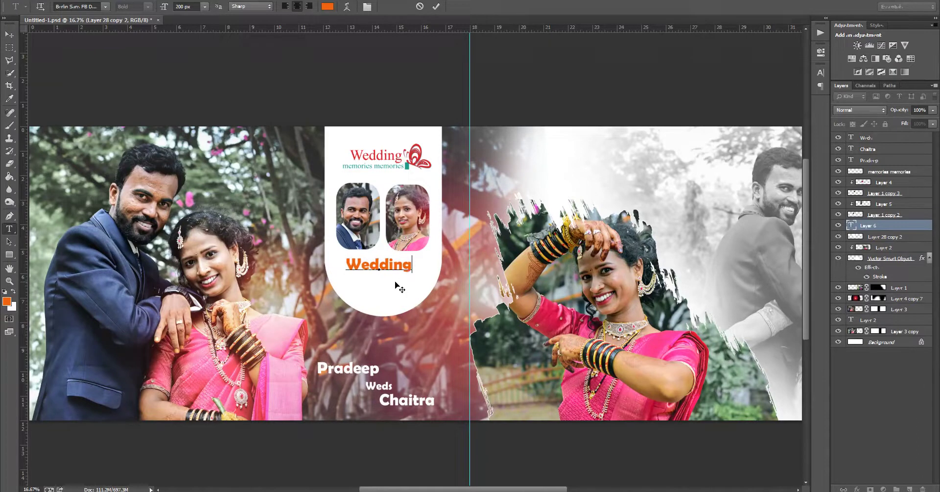
key(ctrl+Return)
key(v)
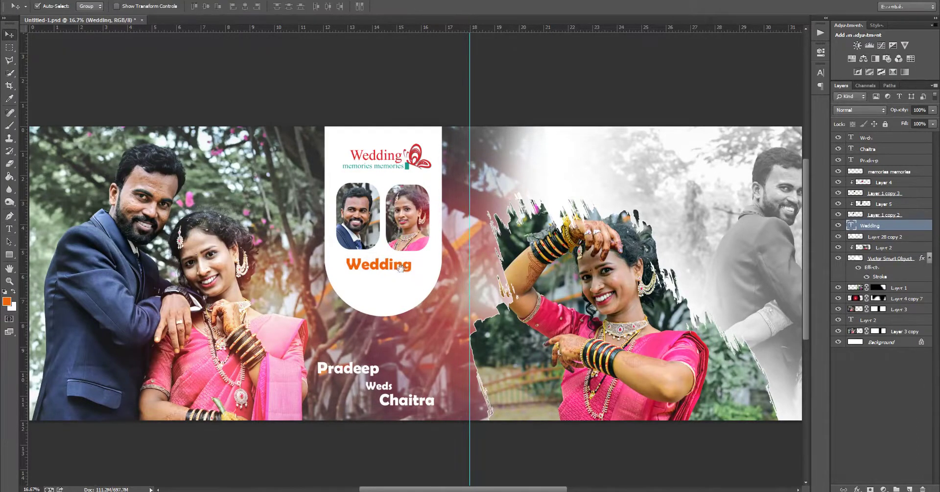
Duplicate the orange "Wedding" text into four smaller copies arranged in two rows beneath the original.
scroll(400, 267, up, 1)
drag(408, 269, 410, 295)
shift+click(876, 237)
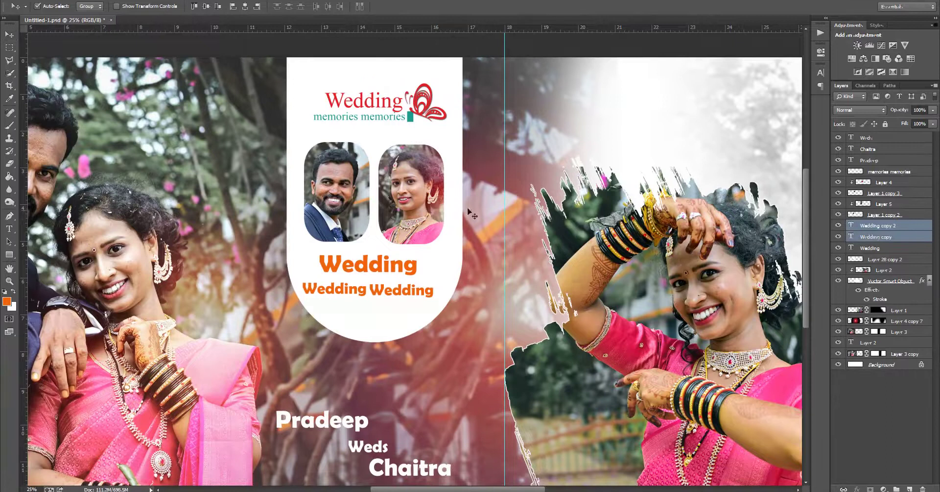
key(ctrl+t)
key(Return)
mouse_move(397, 291)
mouse_down()
mouse_move(394, 282)
mouse_move(393, 292)
mouse_move(414, 286)
mouse_move(399, 285)
mouse_up()
key(ctrl+t)
key(Return)
ctrl+shift+click(399, 282)
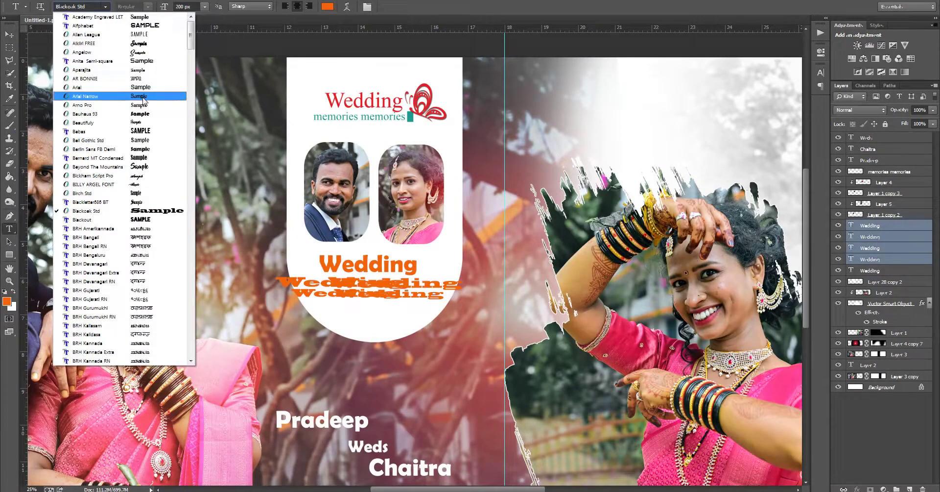
Set the four small "Wedding" texts to the Arno Pro font and colour them near-black 020100.
click(143, 97)
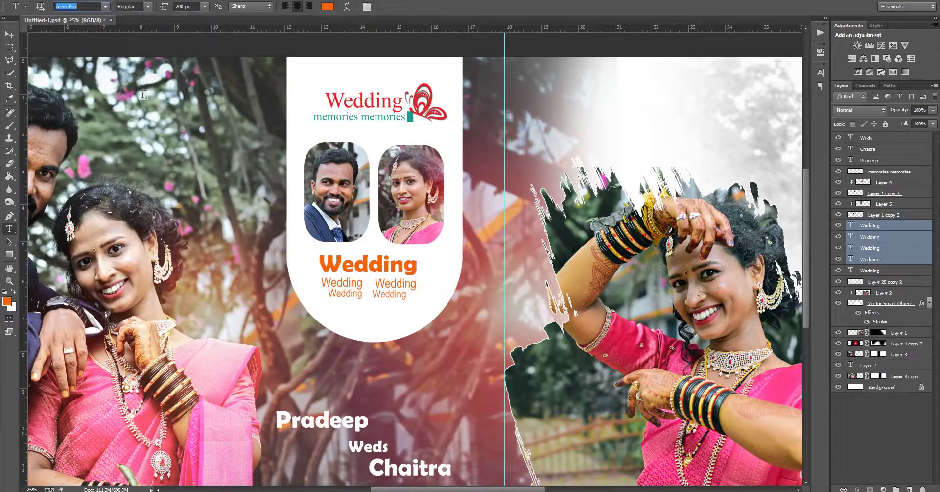
click(328, 7)
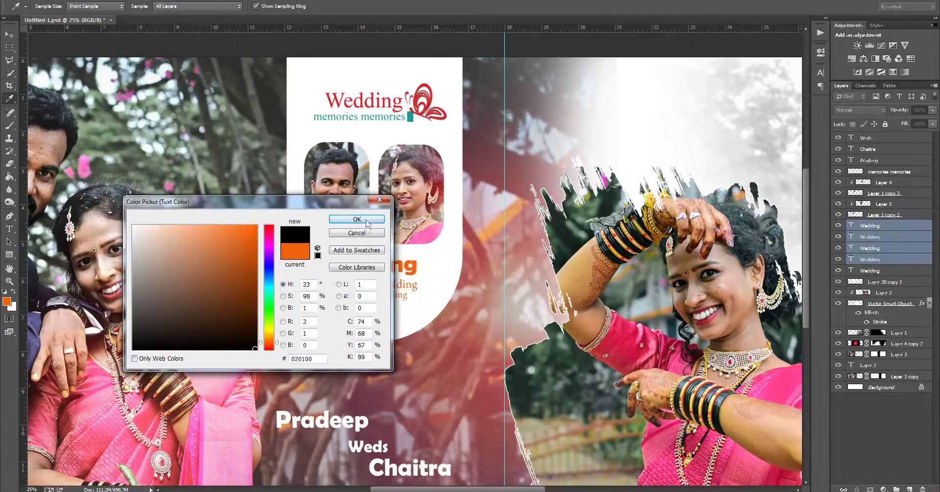
click(365, 218)
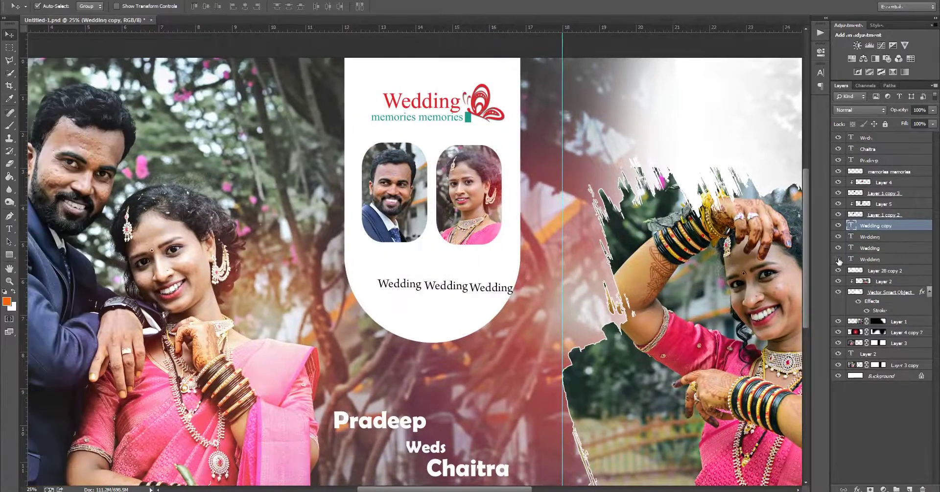
Arrange three small black "Wedding" words in one row directly below the orange "Wedding" text.
shift+click(870, 227)
key(ctrl+t)
drag(514, 279, 434, 291)
key(Return)
scroll(465, 286, up, 2)
right_click(472, 291)
click(492, 295)
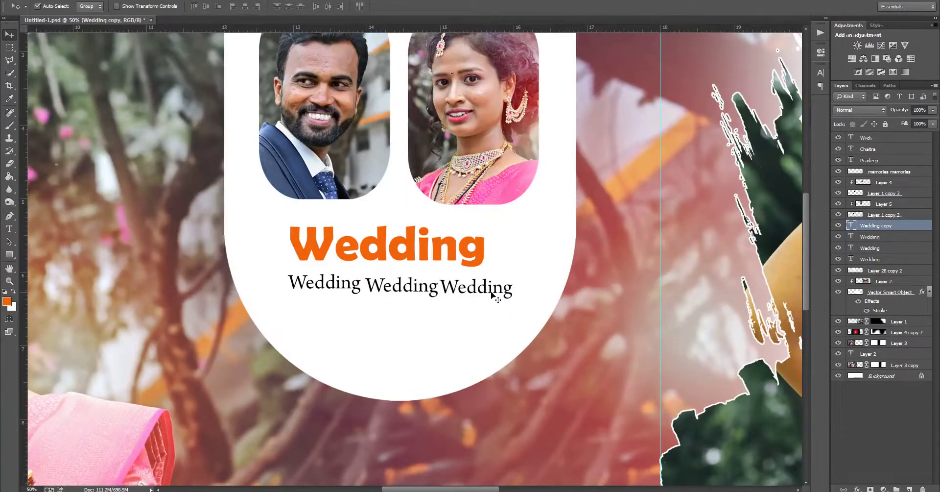
Duplicate the row of three black "Wedding" words below itself and scale the copies down.
shift+click(871, 248)
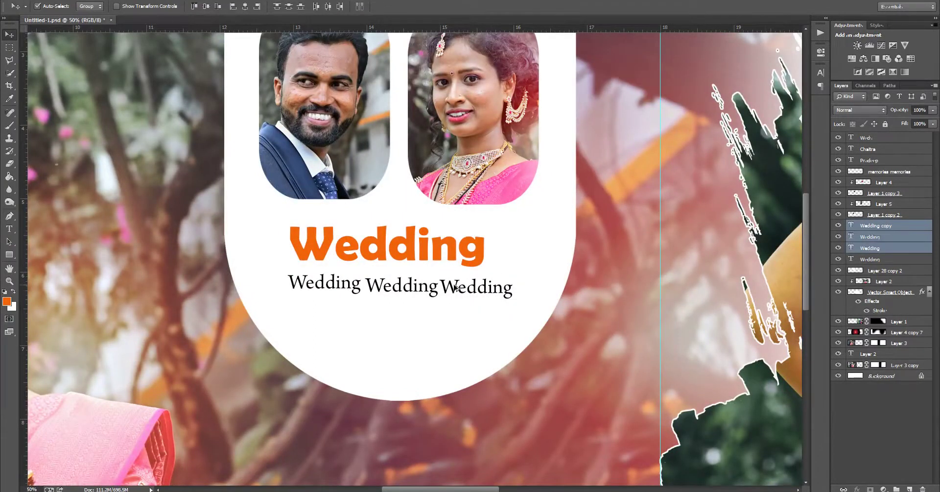
drag(455, 286, 452, 312)
key(ctrl+t)
drag(510, 300, 524, 313)
key(Return)
Extend the lower row to six "Wedding" words, scale them to 91%, and centre and align them under the larger row.
key(ctrl+t)
key(Return)
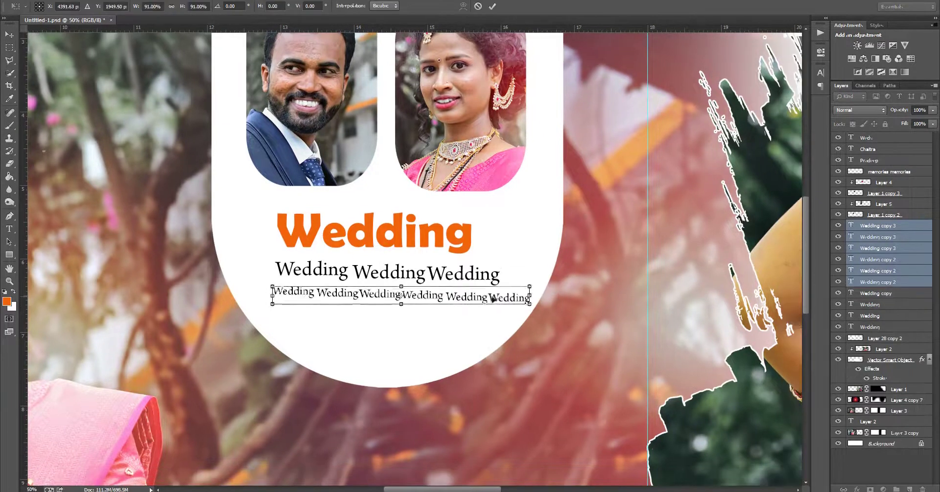
drag(494, 298, 482, 298)
key(Return)
click(483, 298)
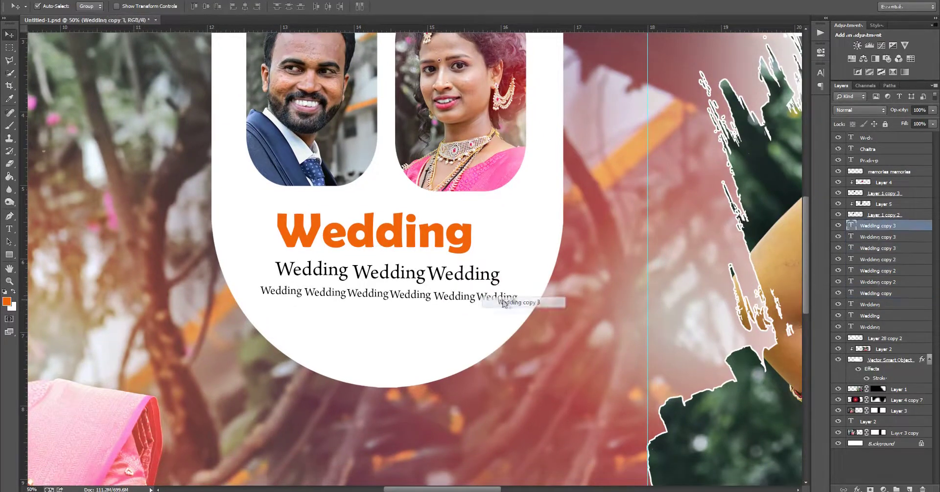
click(469, 302)
click(422, 298)
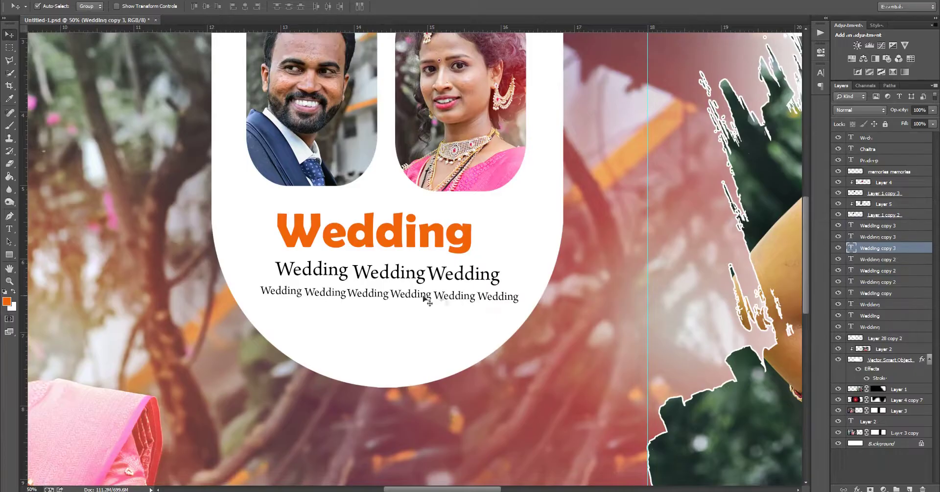
scroll(519, 255, down, 4)
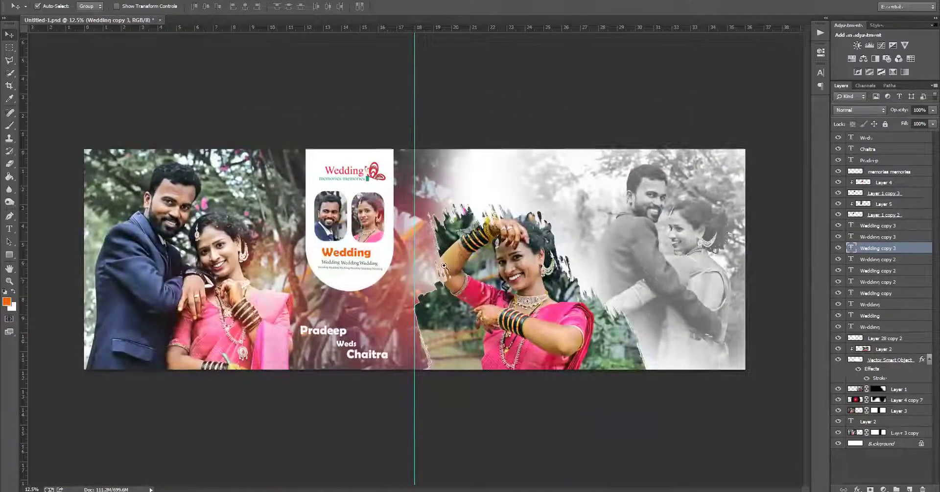
scroll(439, 308, up, 2)
scroll(357, 280, up, 2)
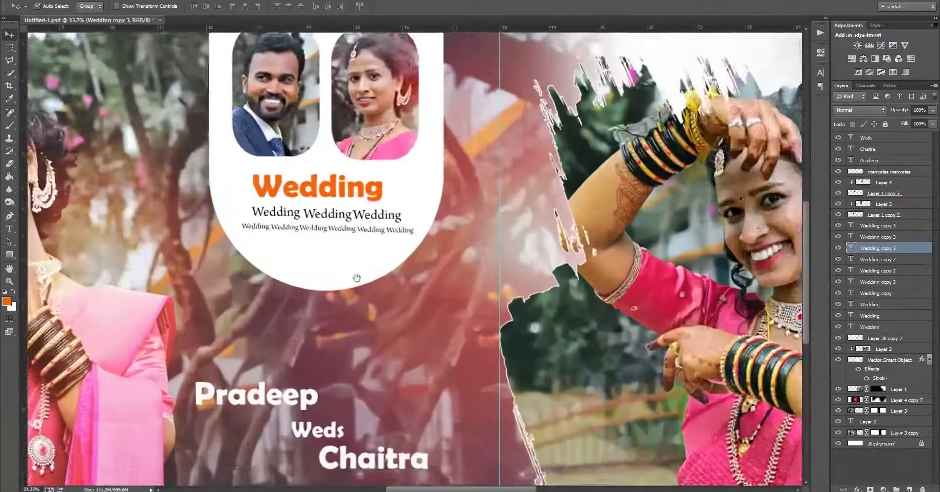
scroll(490, 349, down, 3)
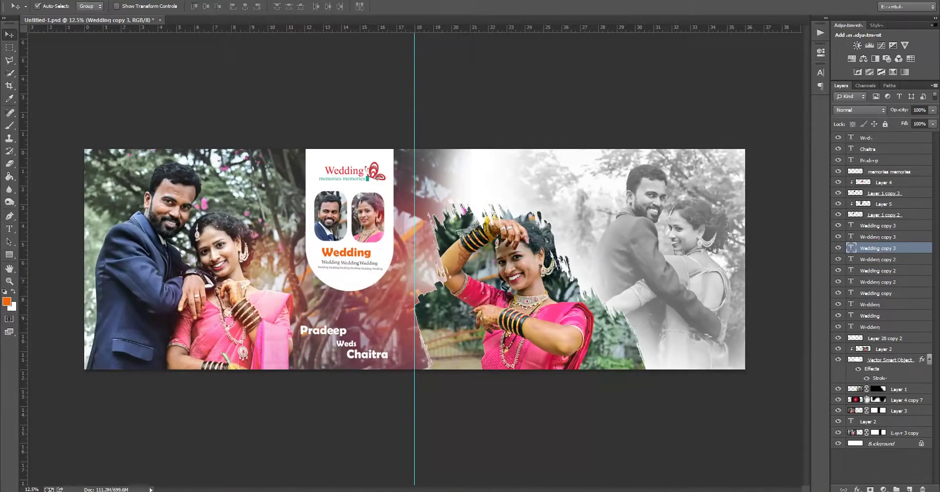
Duplicate the background photo layer "Layer 3 copy", shift the duplicate right behind the bride and send it beneath the original.
click(440, 171)
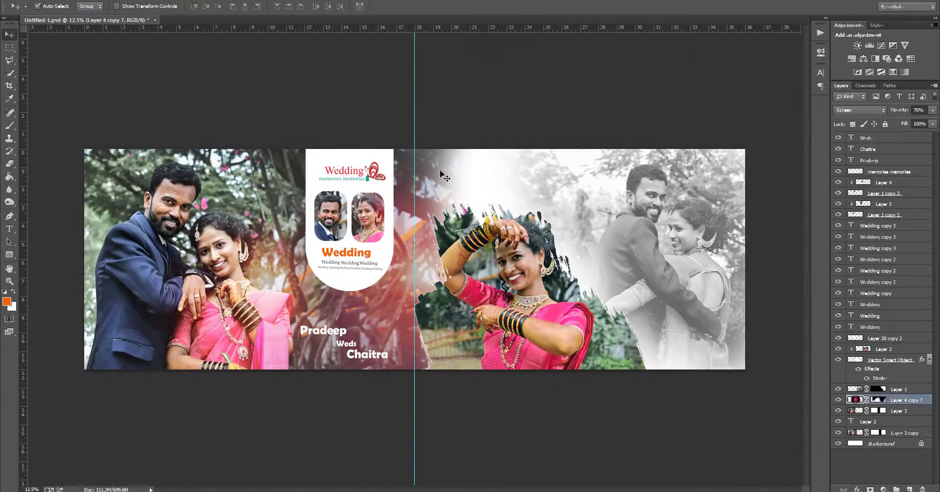
click(457, 244)
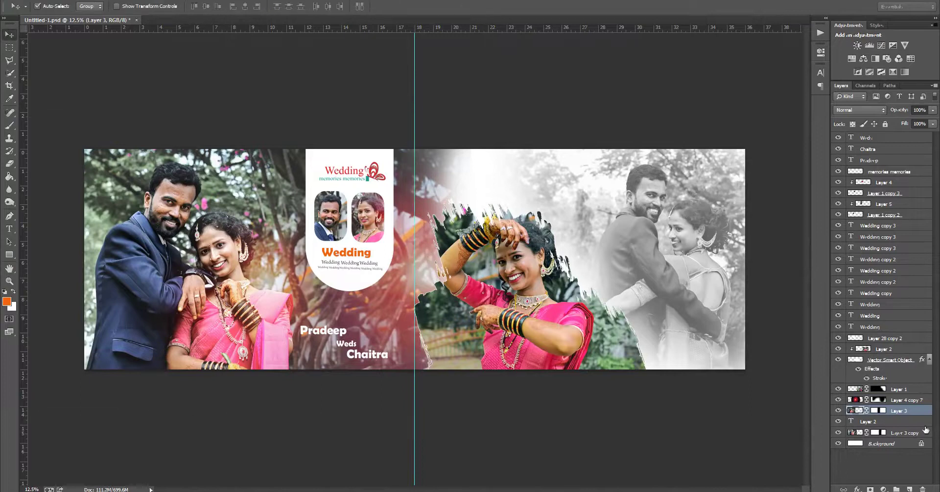
click(876, 247)
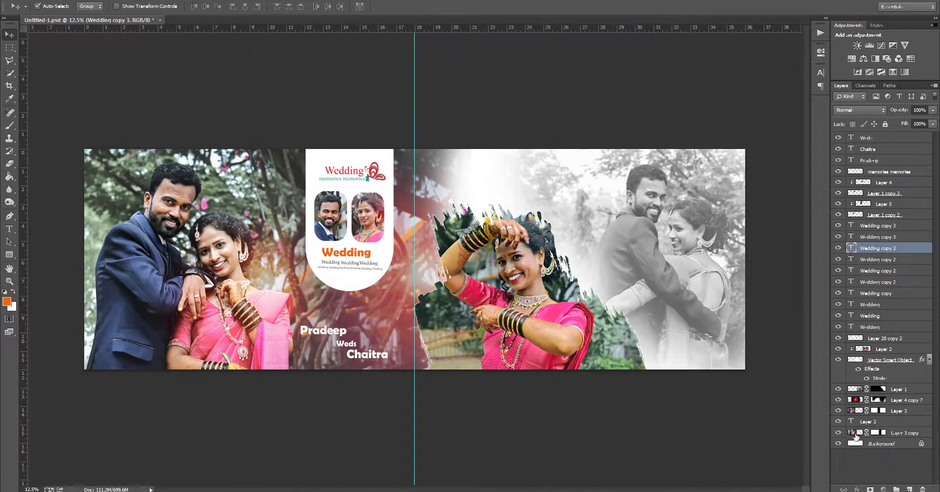
click(856, 433)
drag(477, 315, 529, 316)
key(ctrl+bracketleft)
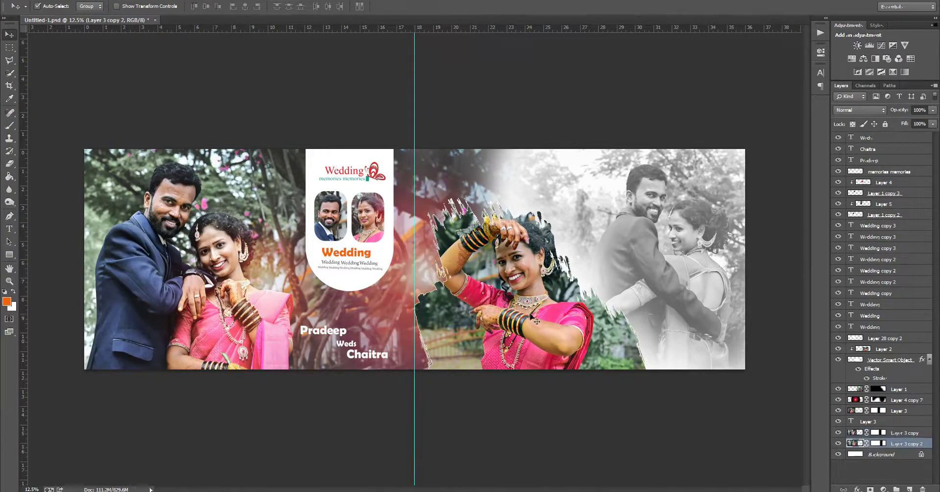
right_click(504, 259)
click(534, 267)
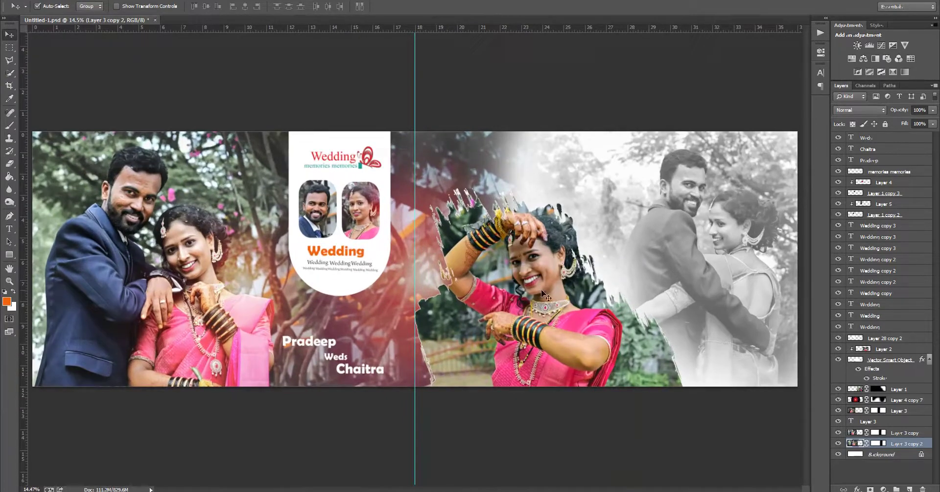